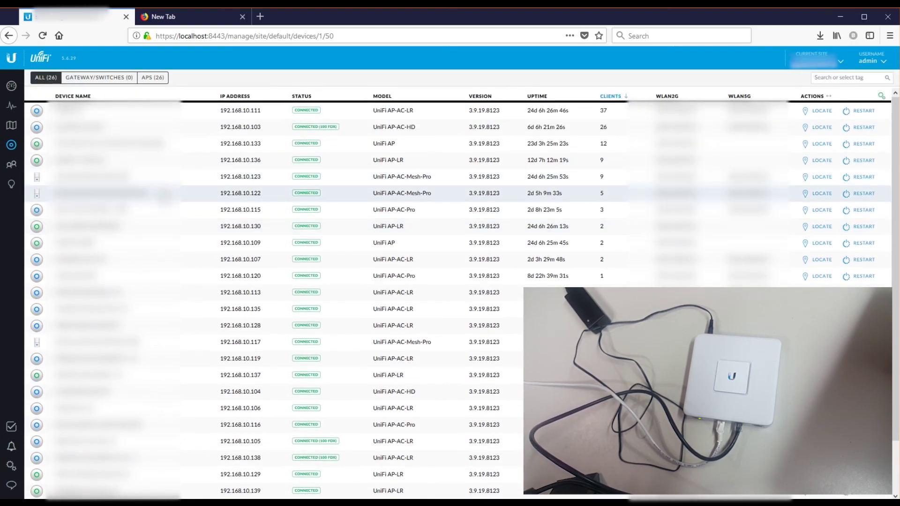
# Refresh the controller's device list and find the UniFi Security Gateway 3P that is pending adoption.
pyautogui.press('F5')
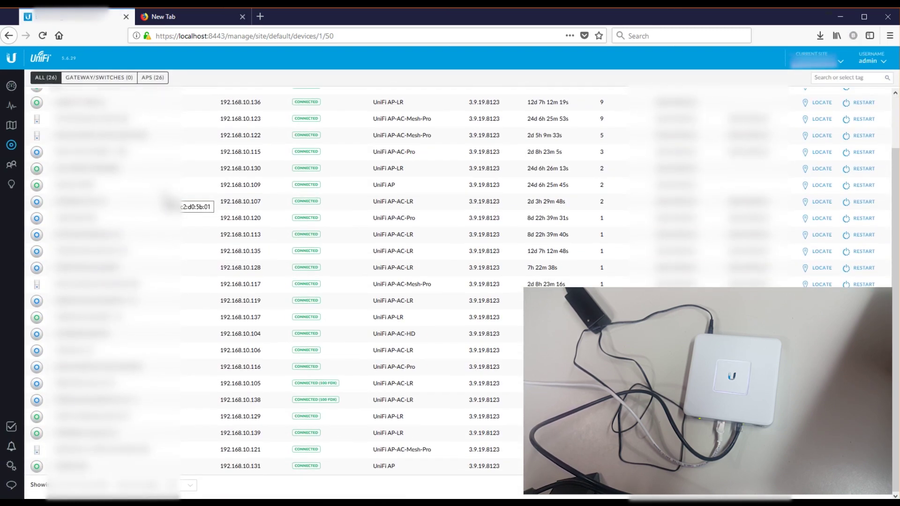
pyautogui.scroll(2, 168, 202)
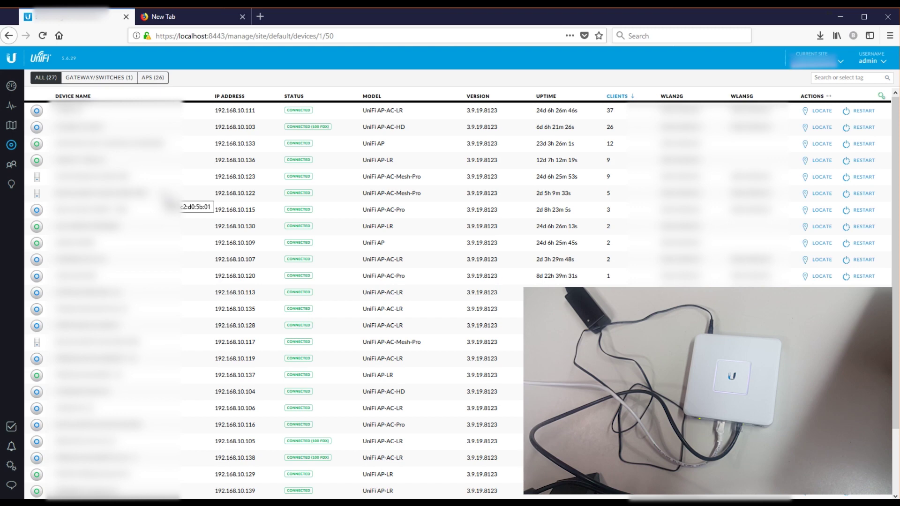
pyautogui.click(11, 106)
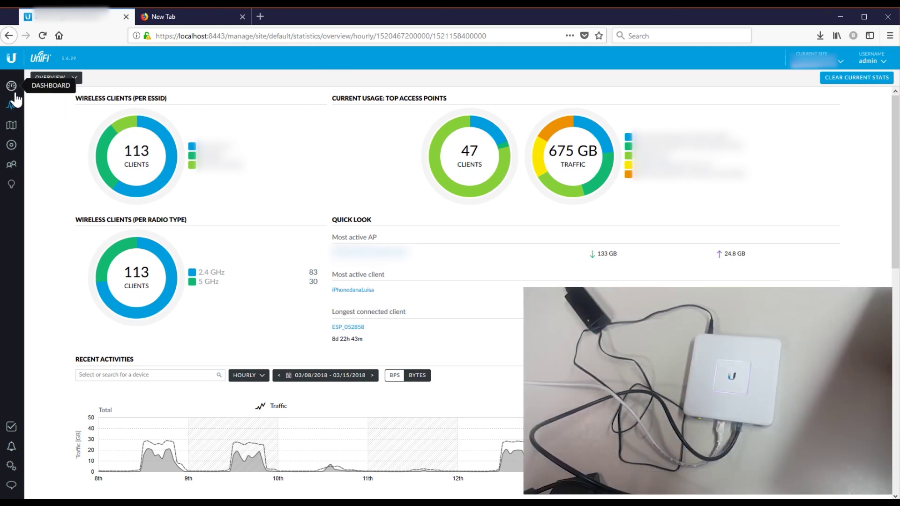
pyautogui.click(11, 145)
pyautogui.scroll(-3, 265, 203)
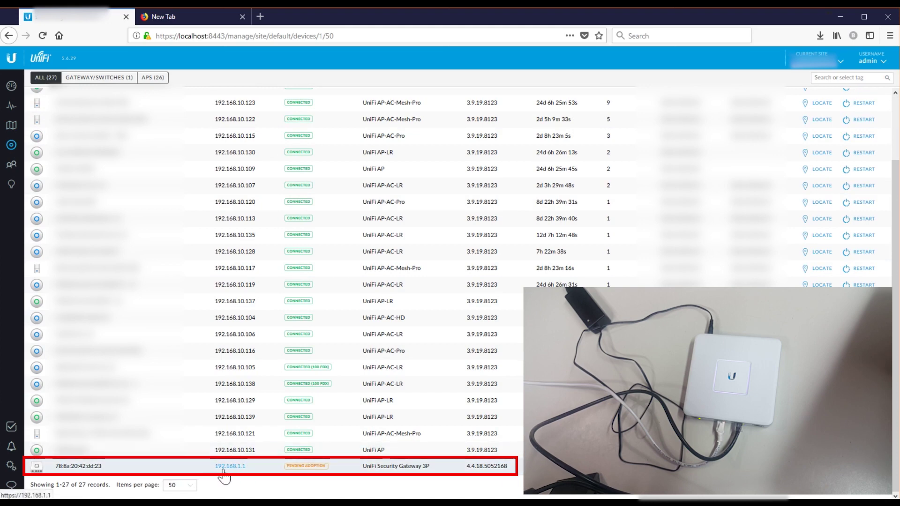
# Open the security gateway's own web page at 192.168.1.1 in the second browser tab.
pyautogui.click(171, 23)
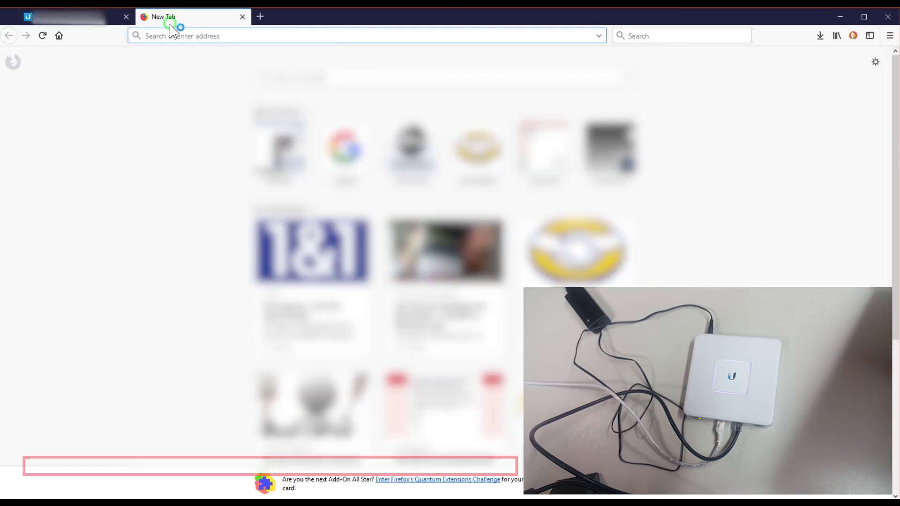
pyautogui.write('192.1368.1.1')
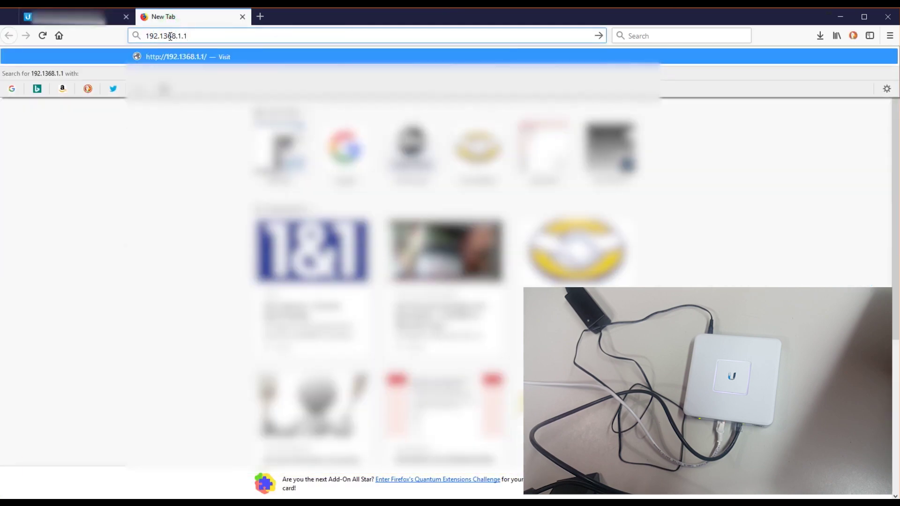
pyautogui.press('Escape')
pyautogui.click(170, 36)
pyautogui.press('BackSpace')
pyautogui.press('Return')
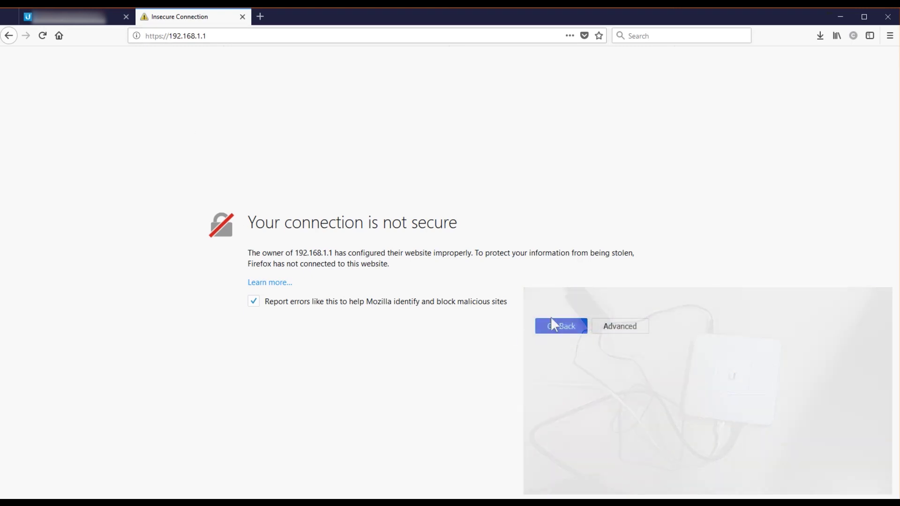
# Accept the self-signed certificate of 192.168.1.1 by adding a permanently stored security exception.
pyautogui.click(624, 329)
pyautogui.scroll(-1, 421, 376)
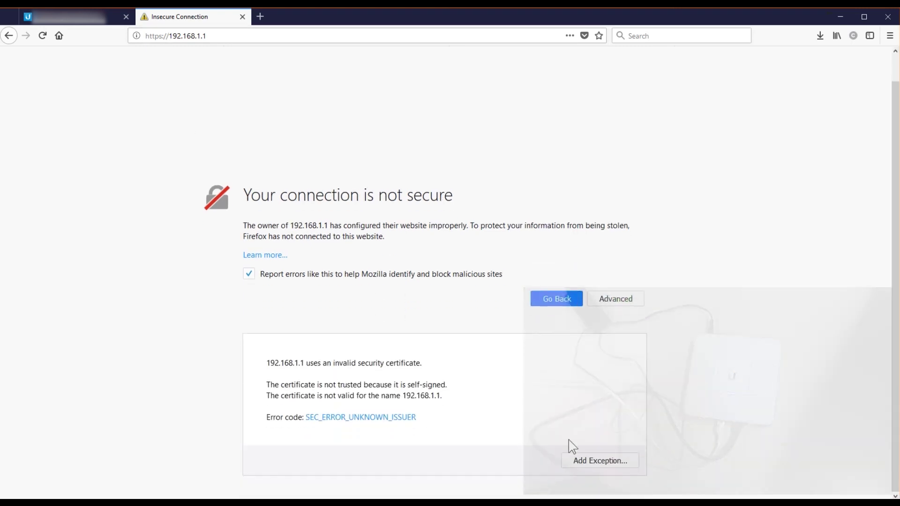
pyautogui.click(593, 461)
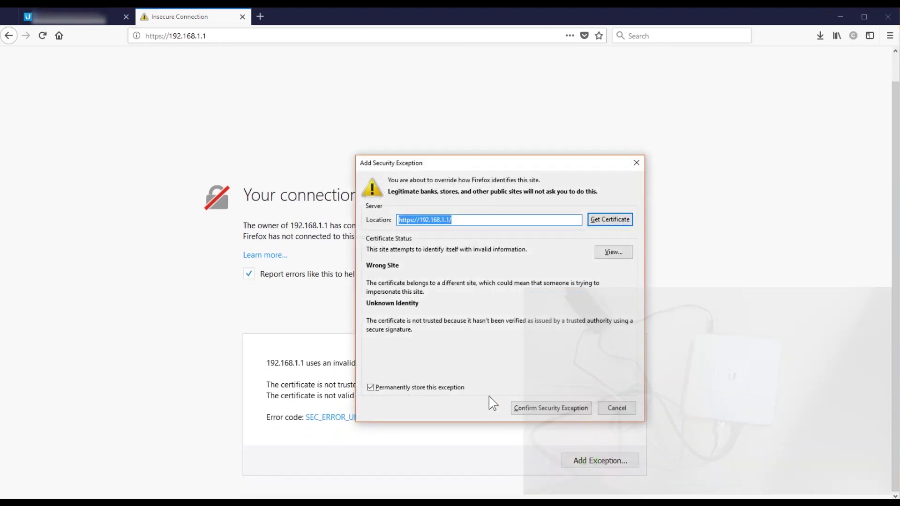
pyautogui.click(555, 406)
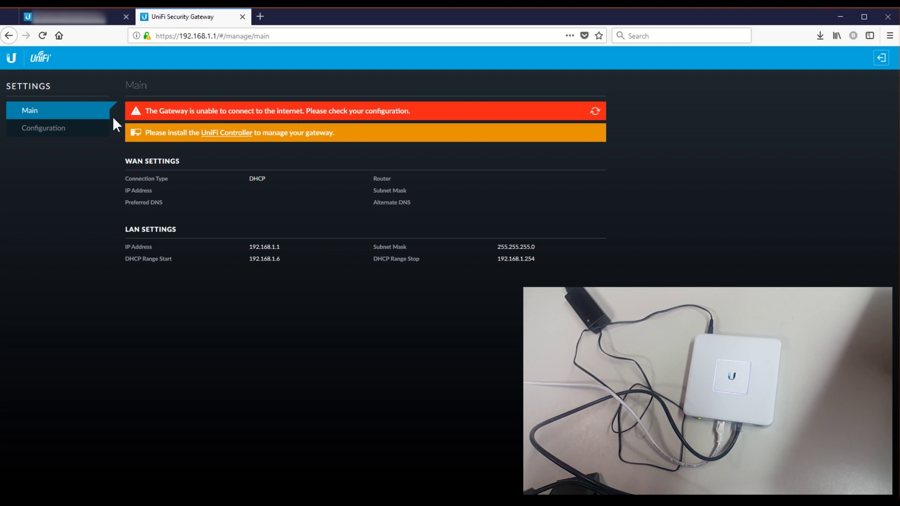
# Open the gateway's Configuration page and enter the preferred DNS server address in the WAN settings.
pyautogui.click(49, 136)
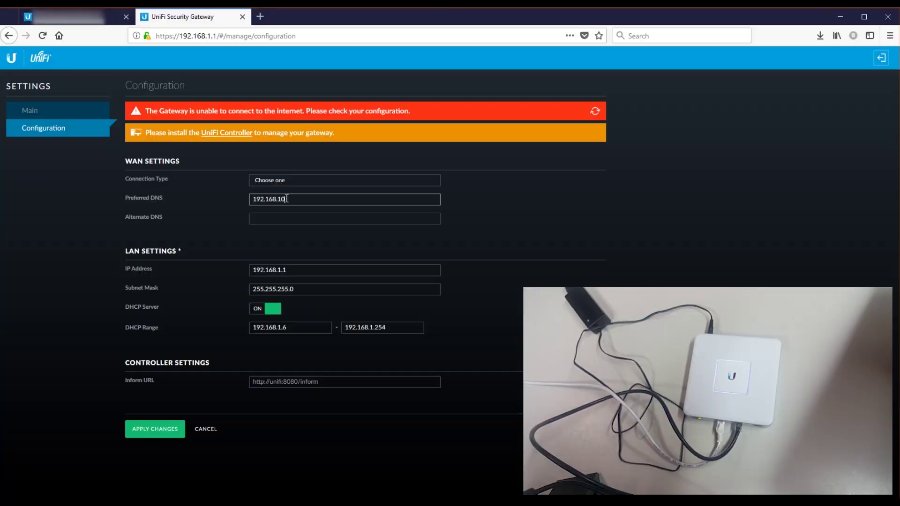
pyautogui.press('BackSpace')
pyautogui.press('BackSpace')
pyautogui.press('BackSpace')
pyautogui.press('BackSpace')
pyautogui.press('BackSpace')
pyautogui.press('BackSpace')
pyautogui.press('BackSpace')
pyautogui.press('BackSpace')
pyautogui.press('BackSpace')
pyautogui.press('BackSpace')
pyautogui.write('192.168.')
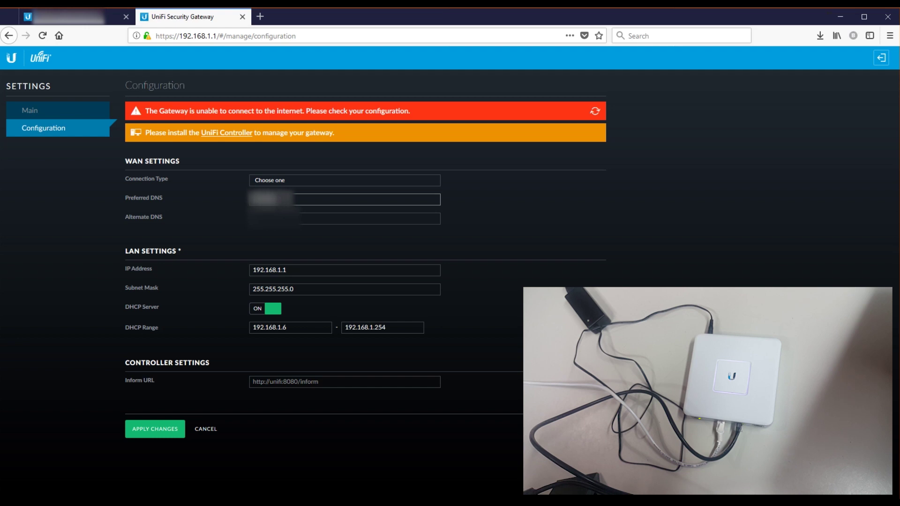
pyautogui.write('1.1')
# Enter the alternate DNS server address in the WAN settings.
pyautogui.press('Tab')
pyautogui.write('192.16')
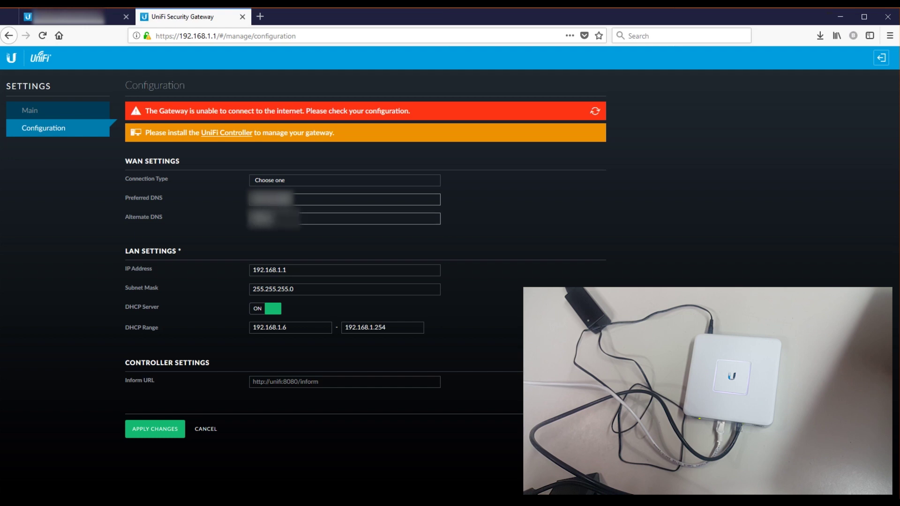
pyautogui.write('8.100.100')
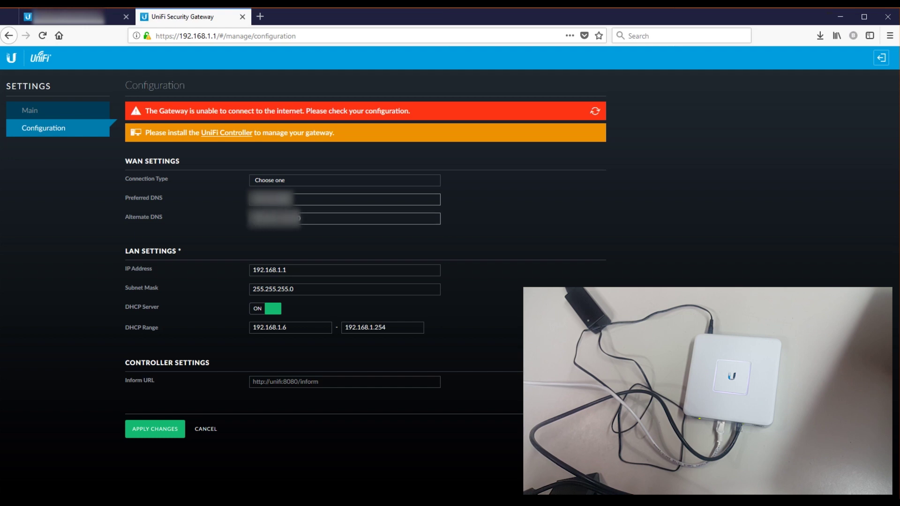
# Change the WAN connection type to Static IP and enter the WAN IP address.
pyautogui.click(291, 184)
pyautogui.click(287, 225)
pyautogui.click(261, 200)
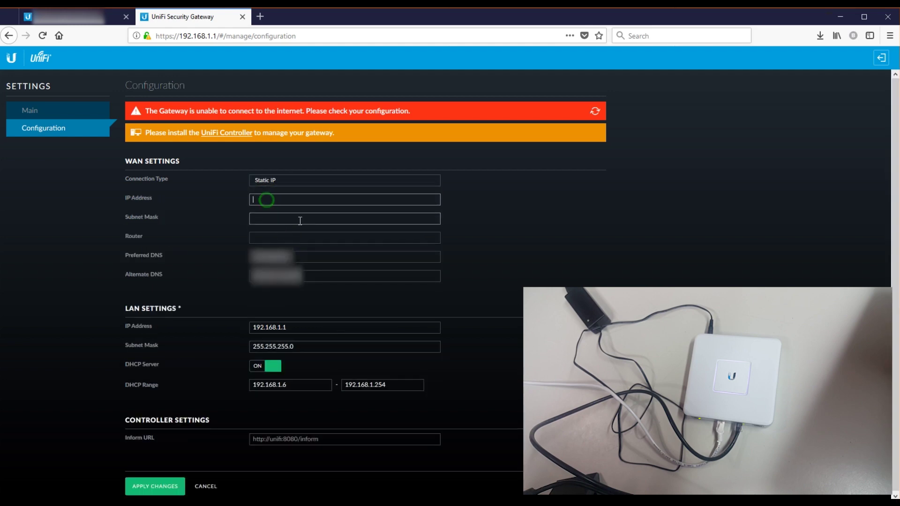
pyautogui.write('192.168.100.1')
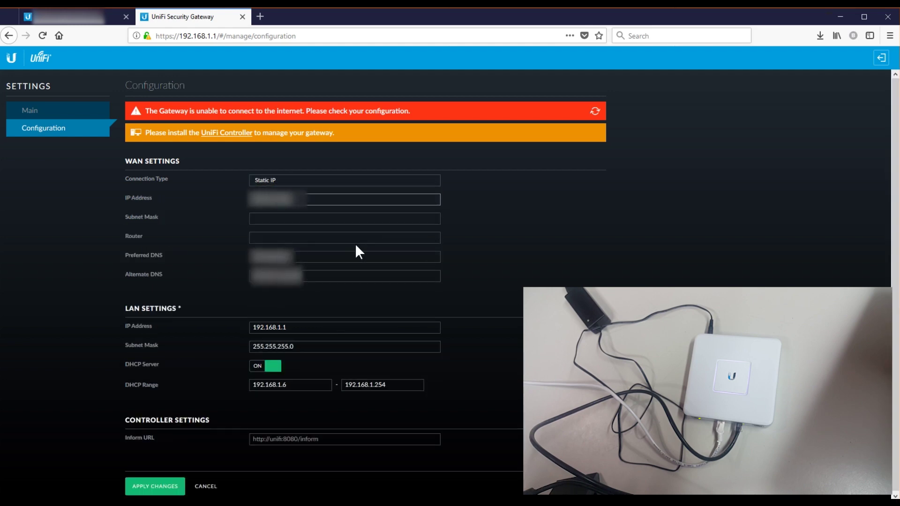
# Set the WAN subnet mask to 255.255.255.240 and enter the WAN router address.
pyautogui.click(284, 235)
pyautogui.click(280, 219)
pyautogui.write('255.255.255')
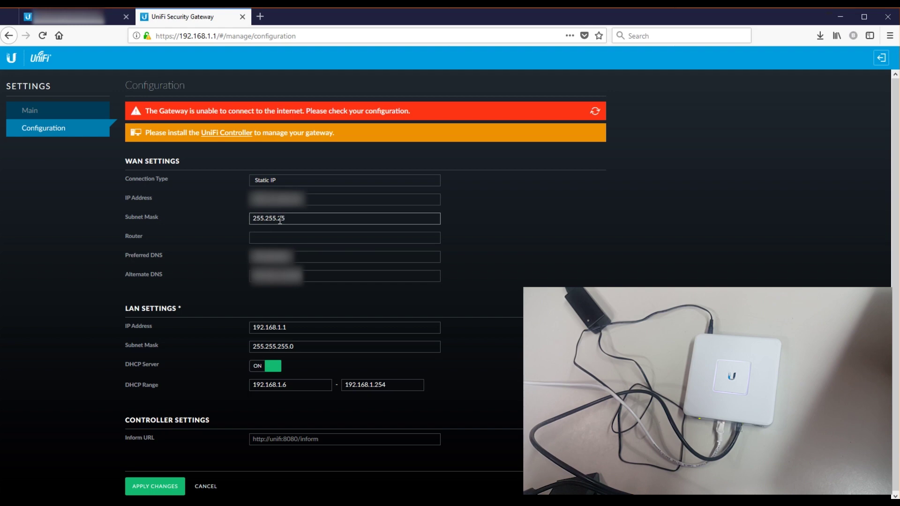
pyautogui.write('.240')
pyautogui.hotkey('alt', 'Tab')
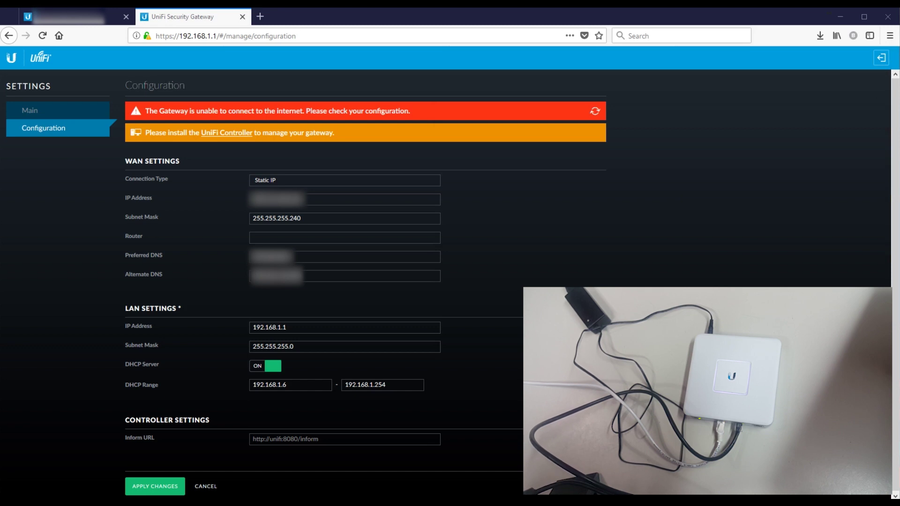
pyautogui.click(304, 237)
pyautogui.write('...')
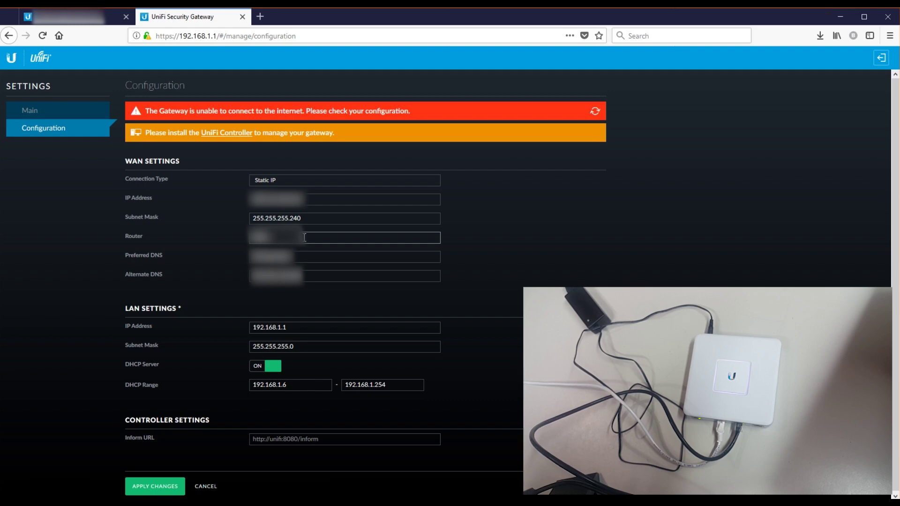
# Correct the end of the WAN IP address and set the WAN subnet mask to 255.255.255.248.
pyautogui.click(307, 218)
pyautogui.click(311, 200)
pyautogui.press('BackSpace')
pyautogui.press('BackSpace')
pyautogui.press('BackSpace')
pyautogui.write('...')
pyautogui.press('Tab')
pyautogui.press('Tab')
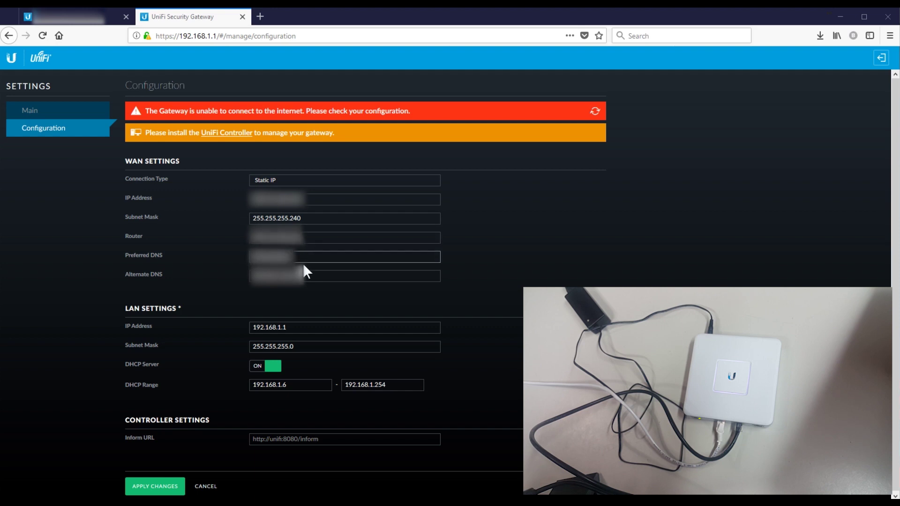
pyautogui.click(320, 218)
pyautogui.write('8')
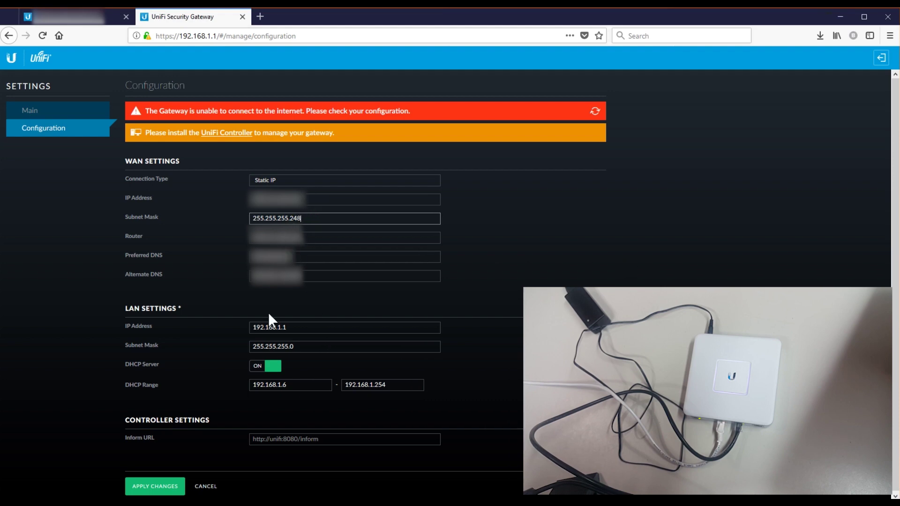
# Set the gateway's LAN IP address to 192.168.10.58.
pyautogui.click(289, 327)
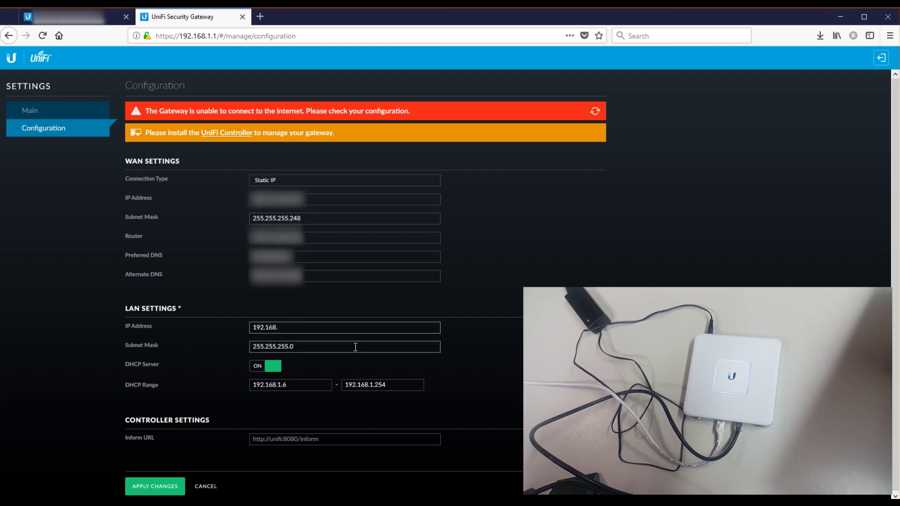
pyautogui.write('10.58')
pyautogui.click(317, 345)
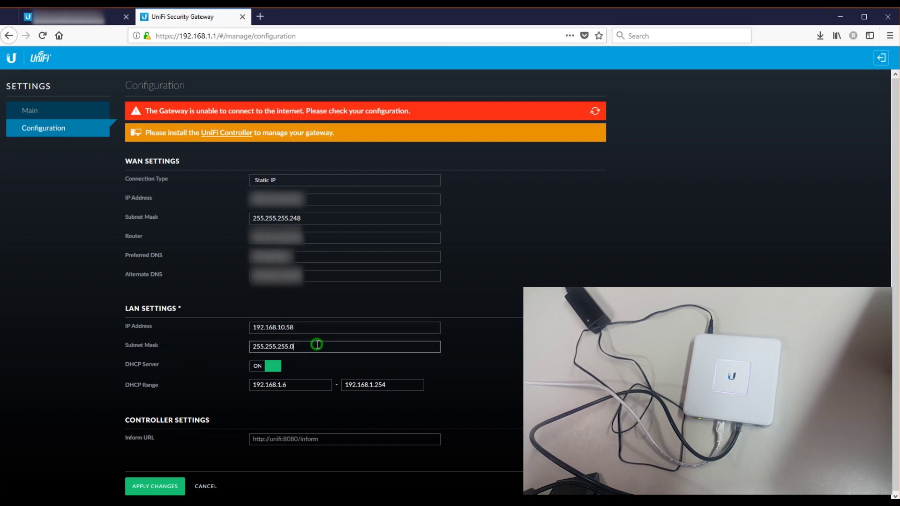
pyautogui.press('BackSpace')
pyautogui.press('BackSpace')
pyautogui.press('BackSpace')
pyautogui.press('BackSpace')
pyautogui.press('BackSpace')
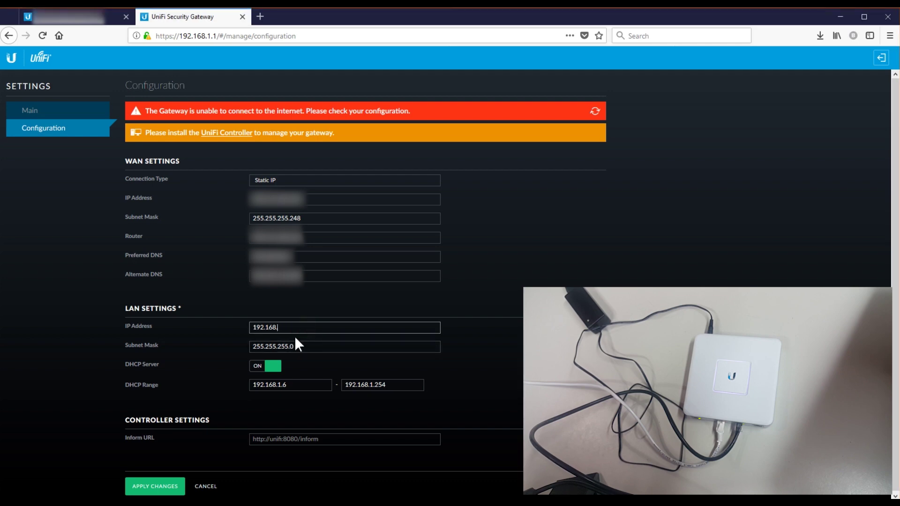
pyautogui.write('8')
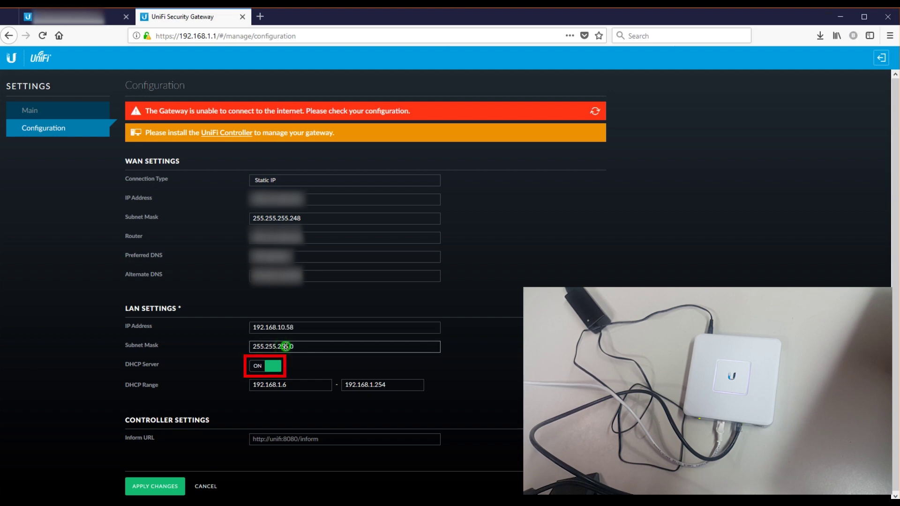
# Set the LAN subnet mask to 255.255.248.0 and turn the DHCP server off.
pyautogui.press('Delete')
pyautogui.press('BackSpace')
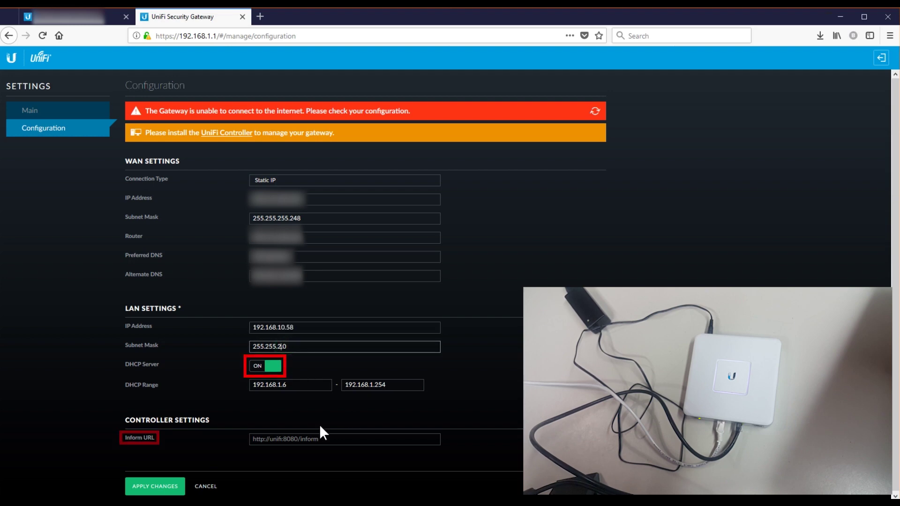
pyautogui.write('48.')
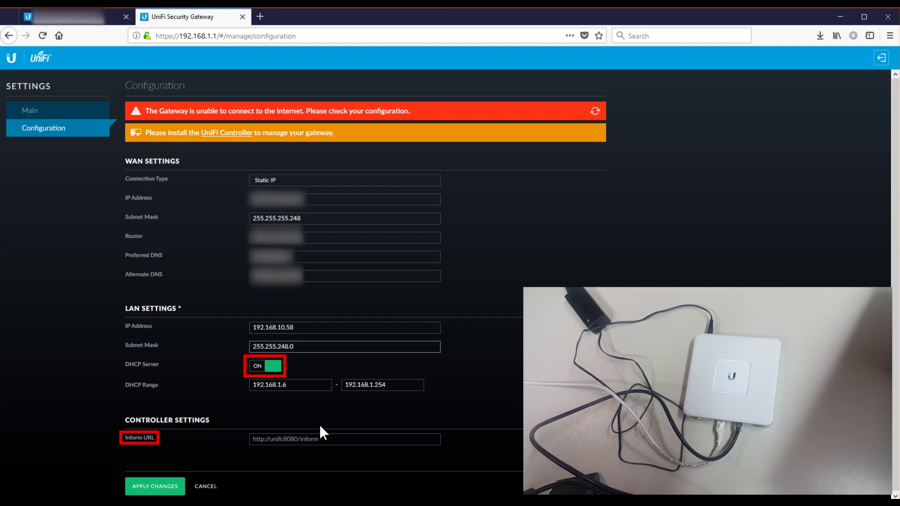
pyautogui.click(313, 347)
pyautogui.click(273, 378)
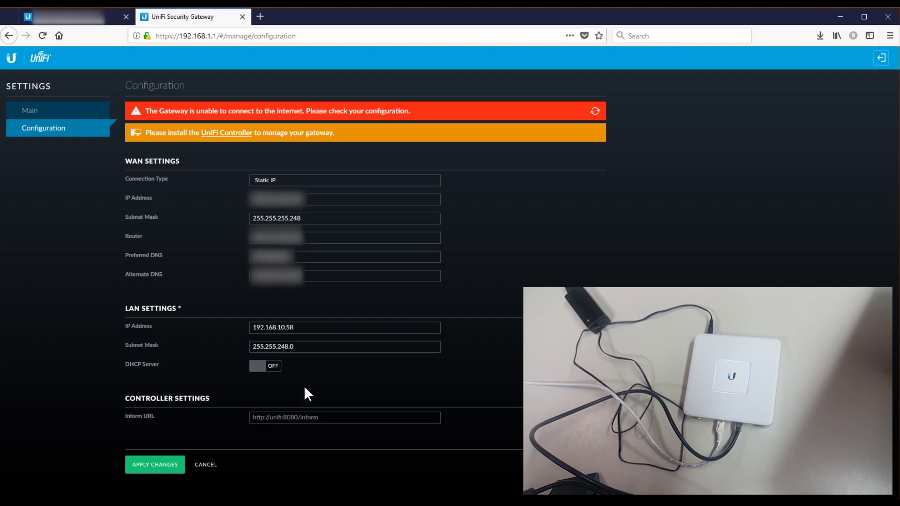
pyautogui.click(271, 416)
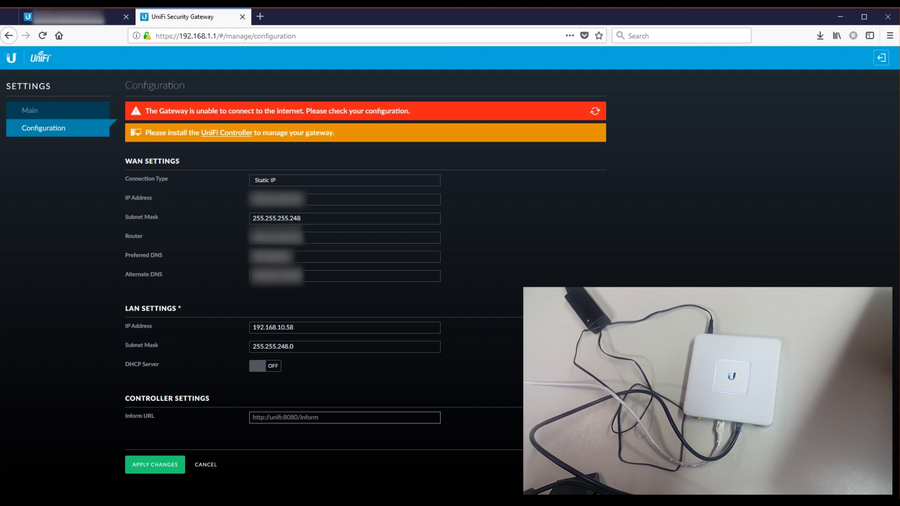
pyautogui.write('http://192.168.10.2')
pyautogui.write('://192.168.10.2:')
pyautogui.write('8080/inform')
pyautogui.hotkey('ctrl', 'a')
pyautogui.hotkey('ctrl', 'c')
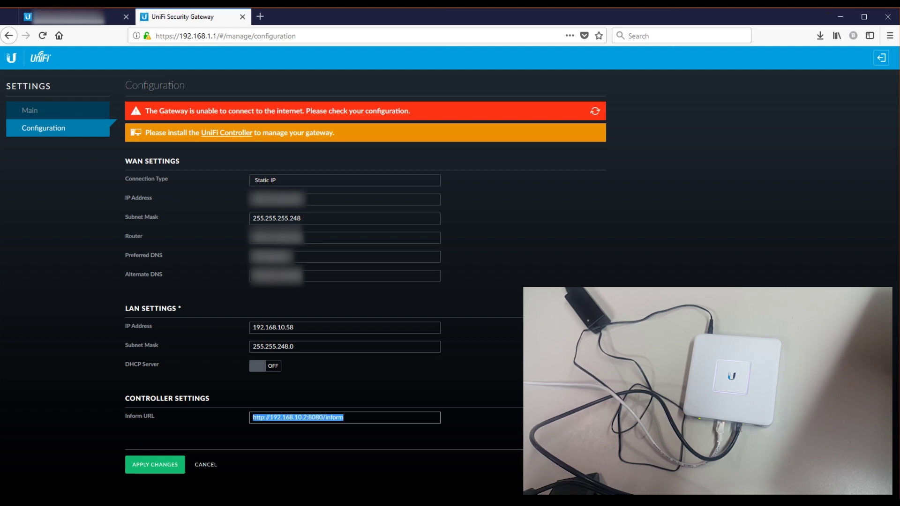
pyautogui.press('BackSpace')
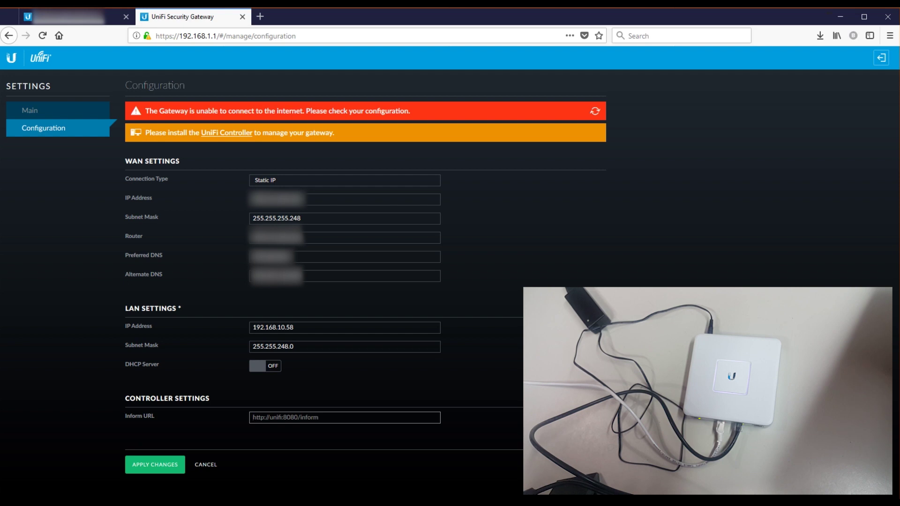
pyautogui.hotkey('ctrl', 'v')
pyautogui.click(161, 467)
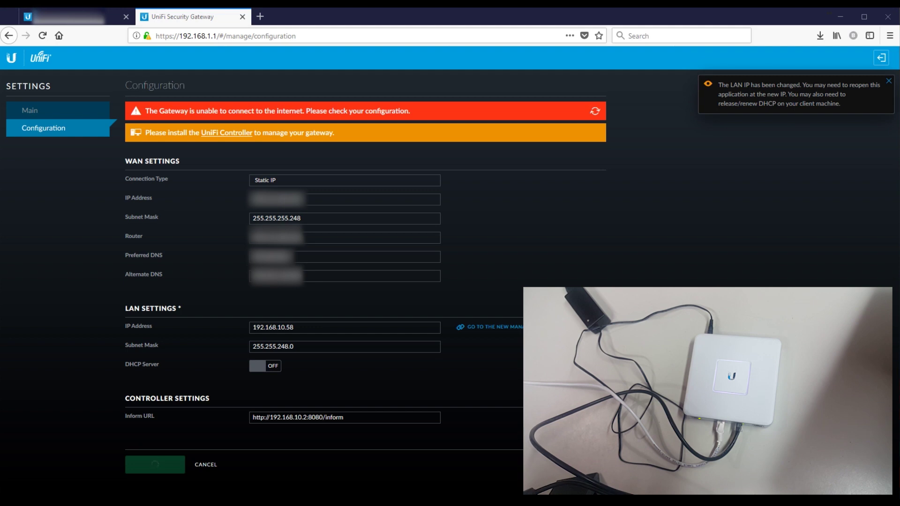
# Ping 192.168.10.58 from the Windows Command Prompt and return to the UniFi controller's device list.
pyautogui.moveTo(170, 13); pyautogui.dragTo(491, 117)
pyautogui.write('ping 192.168.10.58')
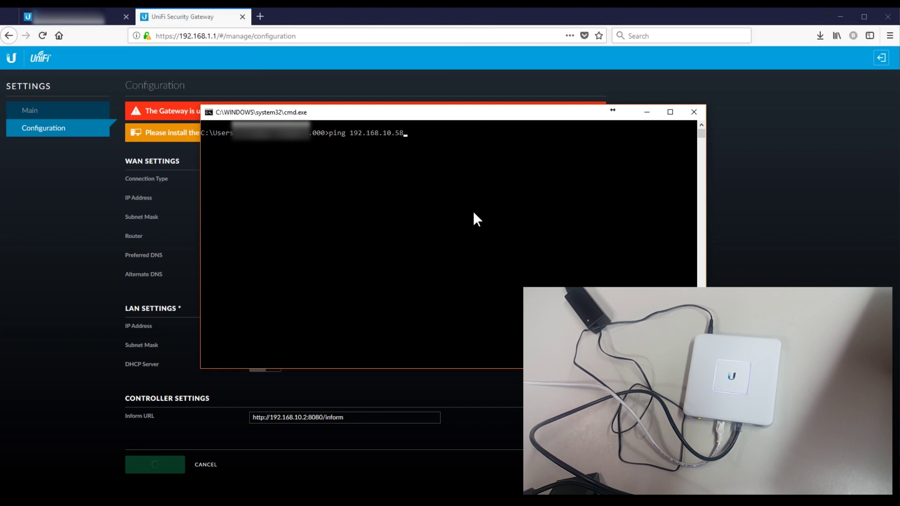
pyautogui.press('Return')
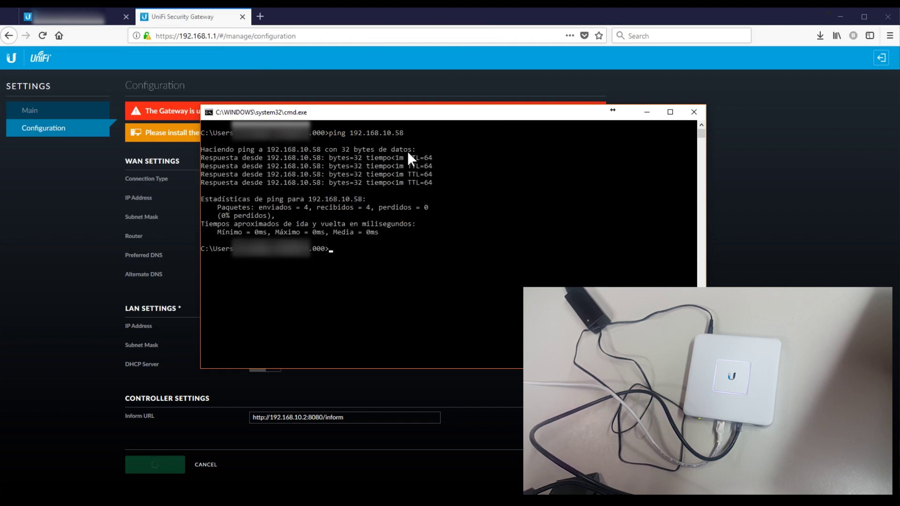
pyautogui.click(84, 24)
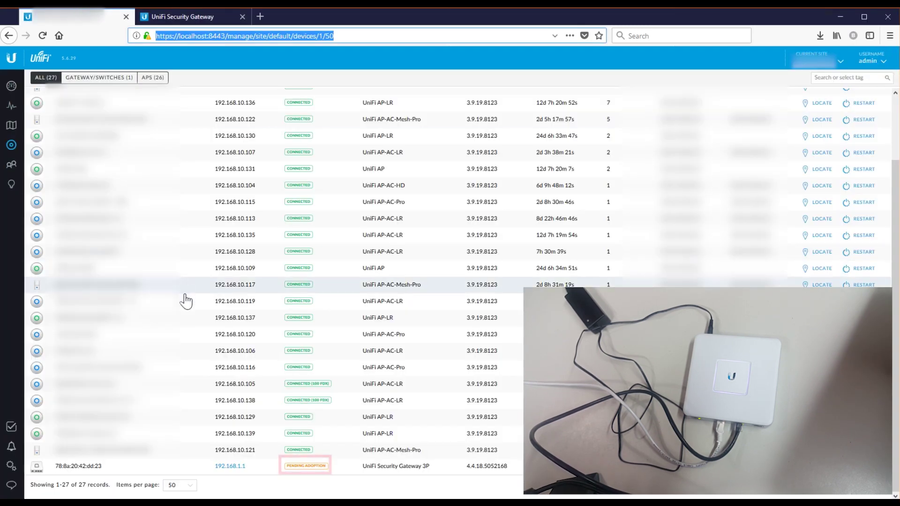
# Reload the controller's device list and adopt the UniFi Security Gateway 3P at 192.168.10.58.
pyautogui.click(470, 55)
pyautogui.press('Return')
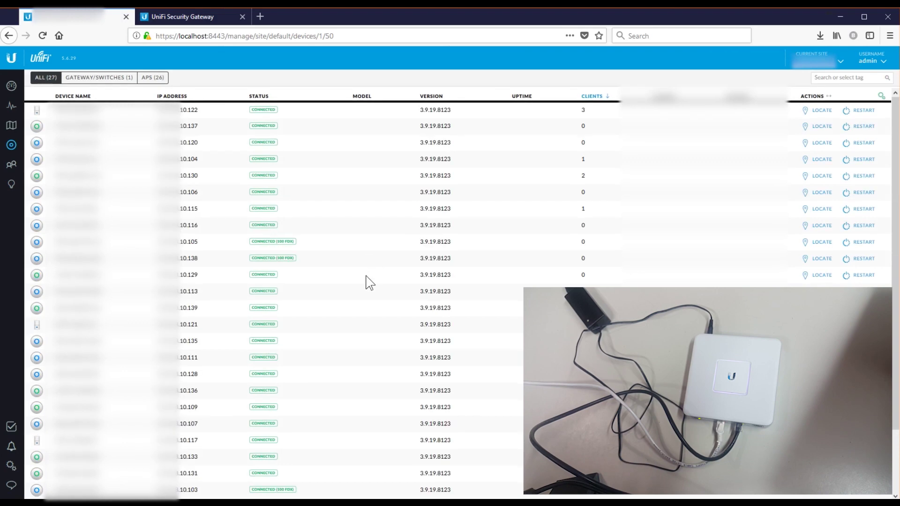
pyautogui.scroll(-3, 367, 283)
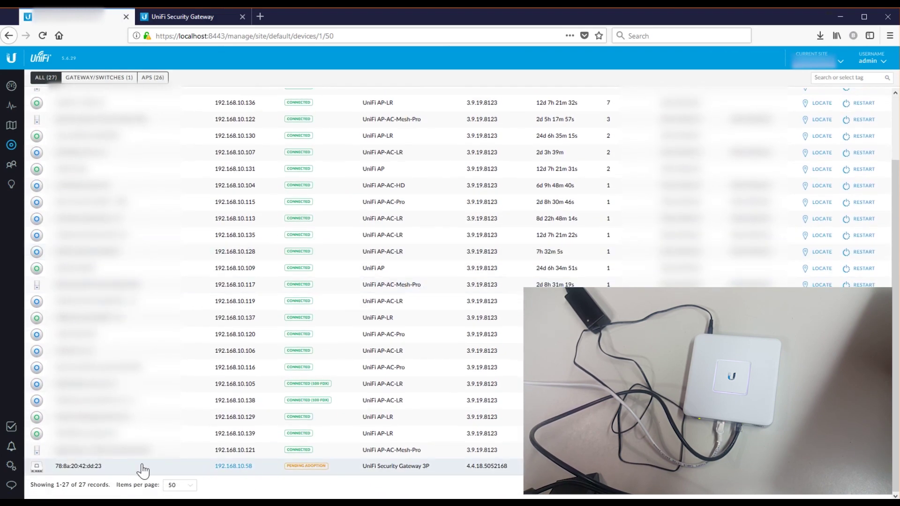
pyautogui.click(236, 466)
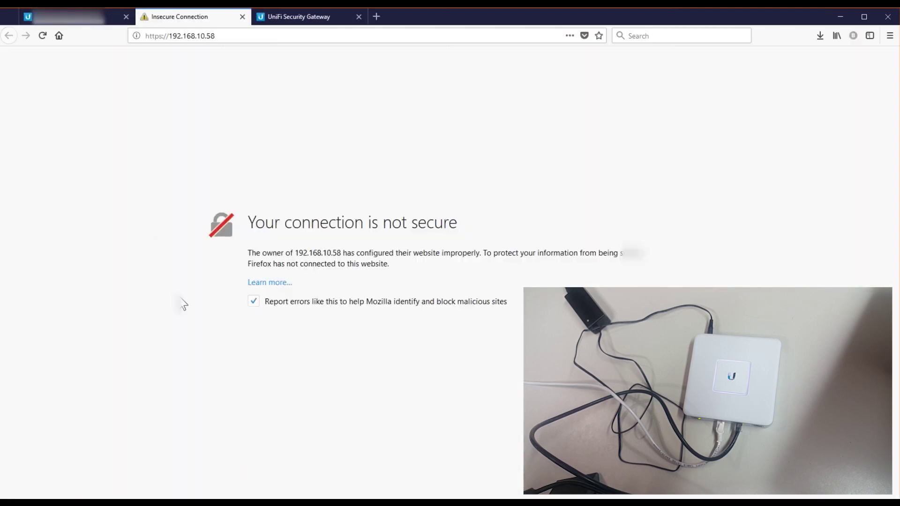
pyautogui.click(88, 21)
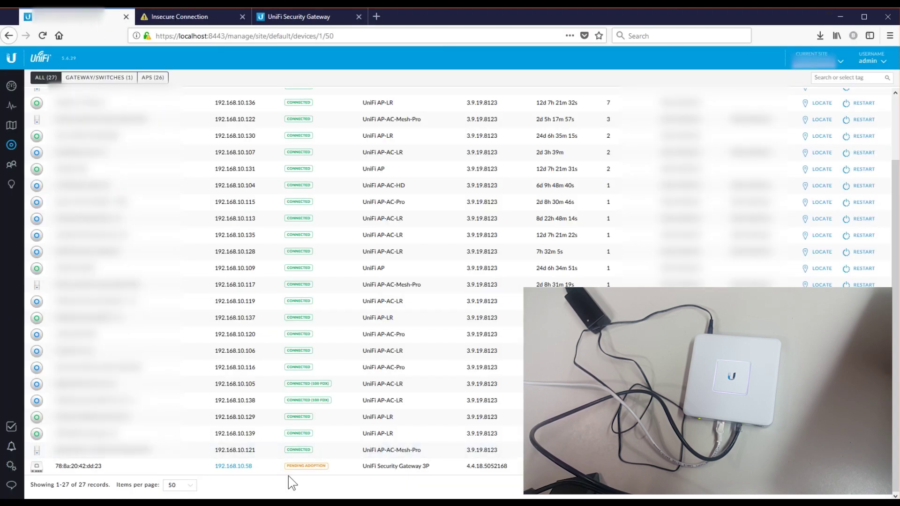
pyautogui.click(806, 467)
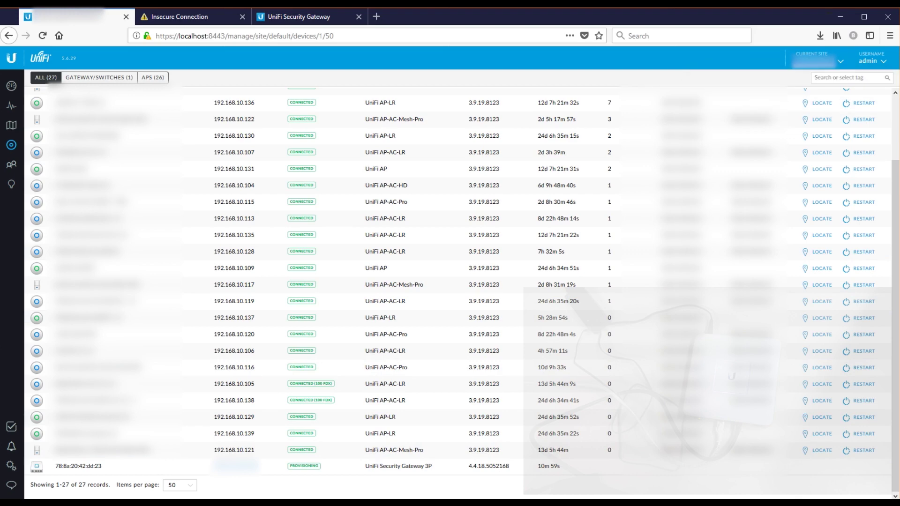
# Switch to the Windows Command Prompt and ping 192.168.10.57 and 192.168.10.58.
pyautogui.click(387, 503)
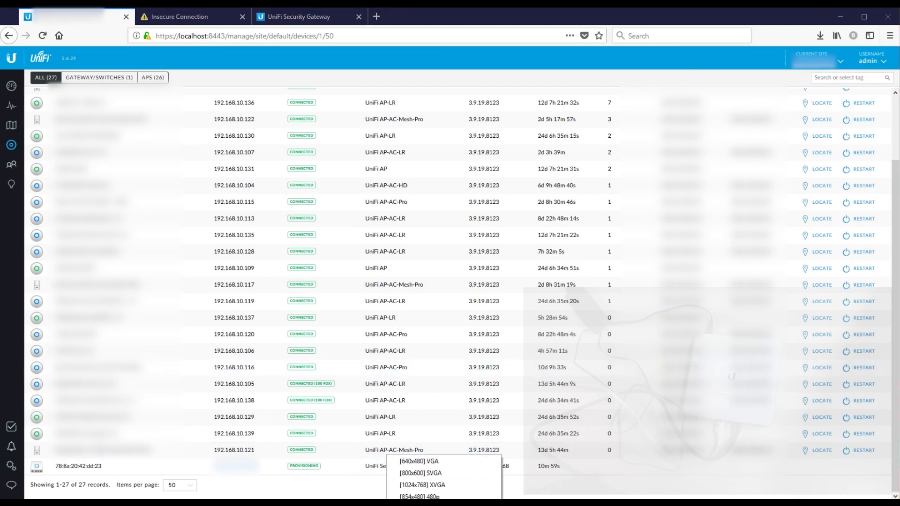
pyautogui.click(390, 502)
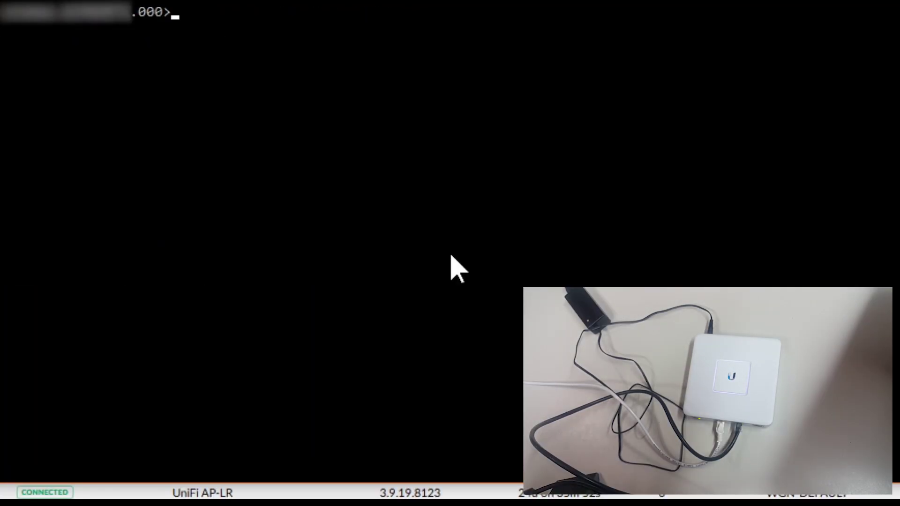
pyautogui.write('ping 192.168')
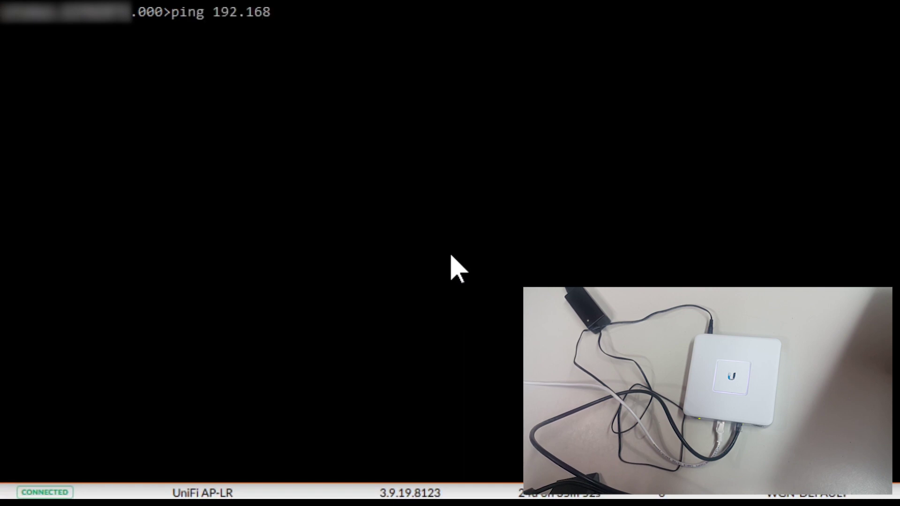
pyautogui.write('.10.57')
pyautogui.press('Return')
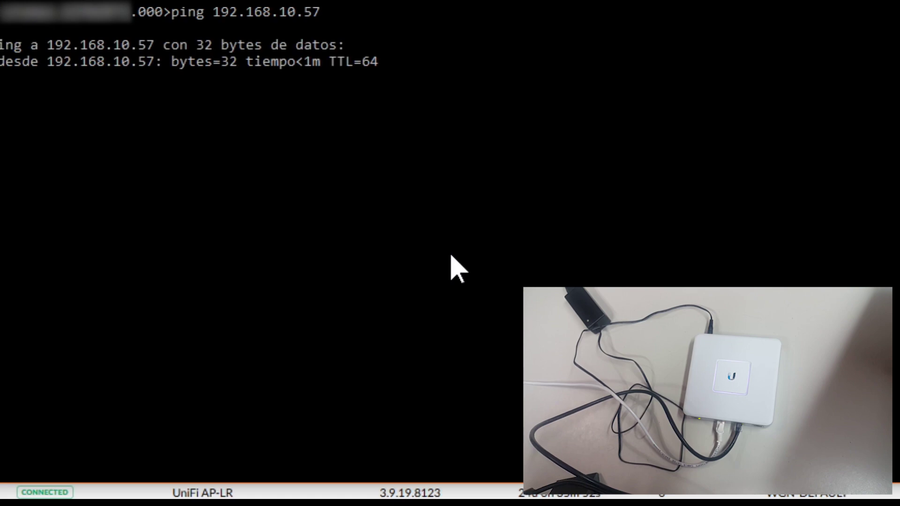
pyautogui.hotkey('ctrl', 'c')
pyautogui.press('Up')
pyautogui.press('BackSpace')
pyautogui.write('8')
pyautogui.press('Return')
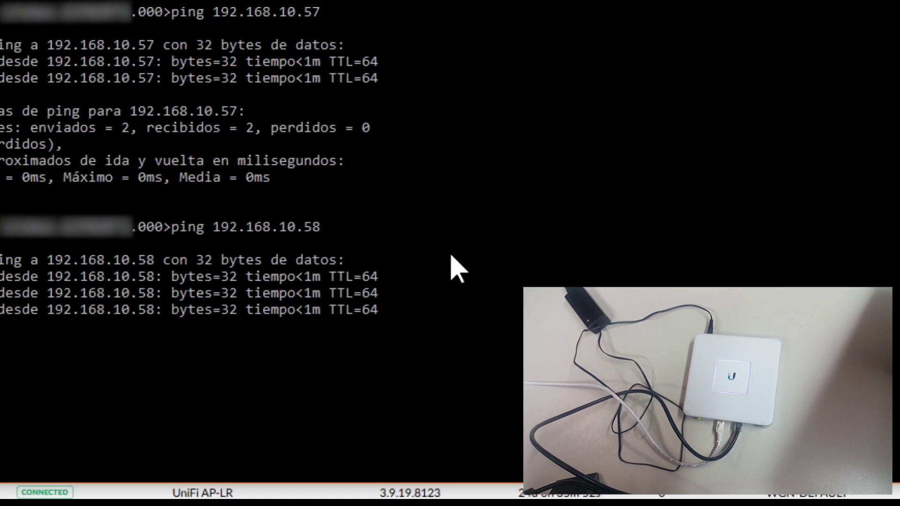
pyautogui.write('ipconfig')
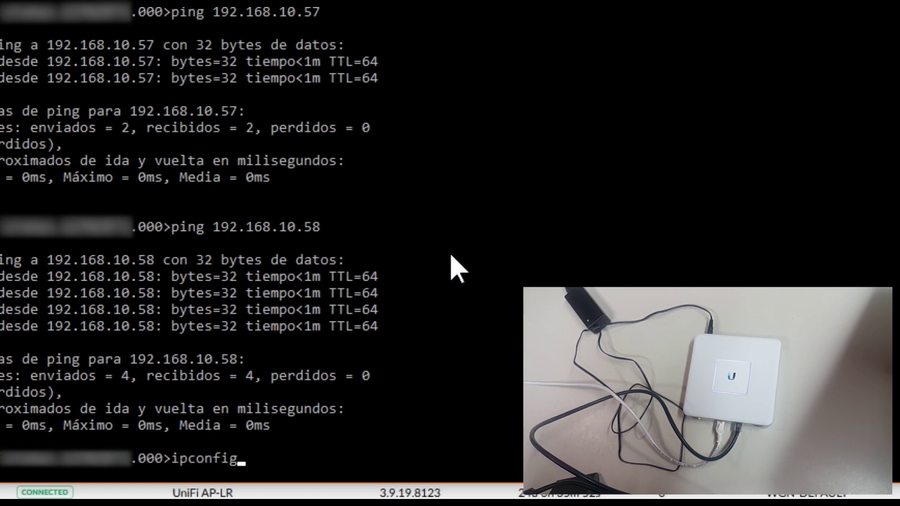
pyautogui.press('Return')
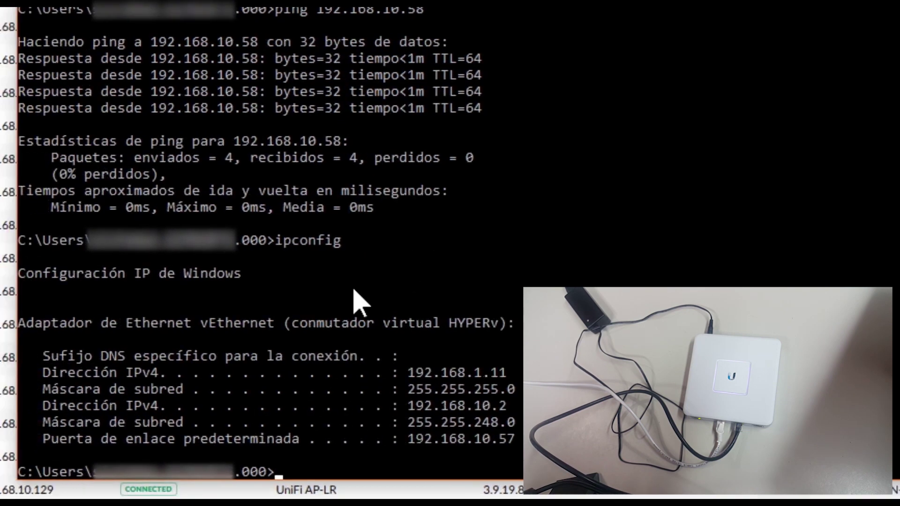
pyautogui.write('ping www.google')
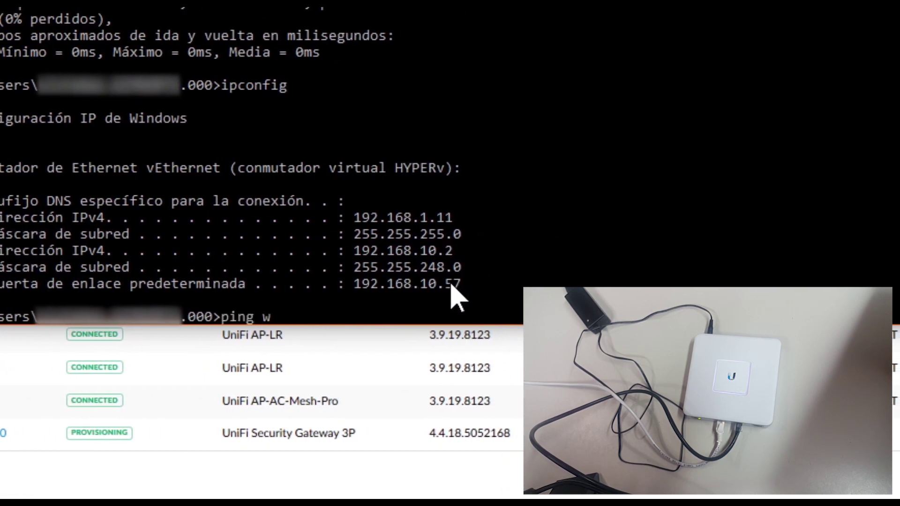
pyautogui.write('.com')
pyautogui.press('Return')
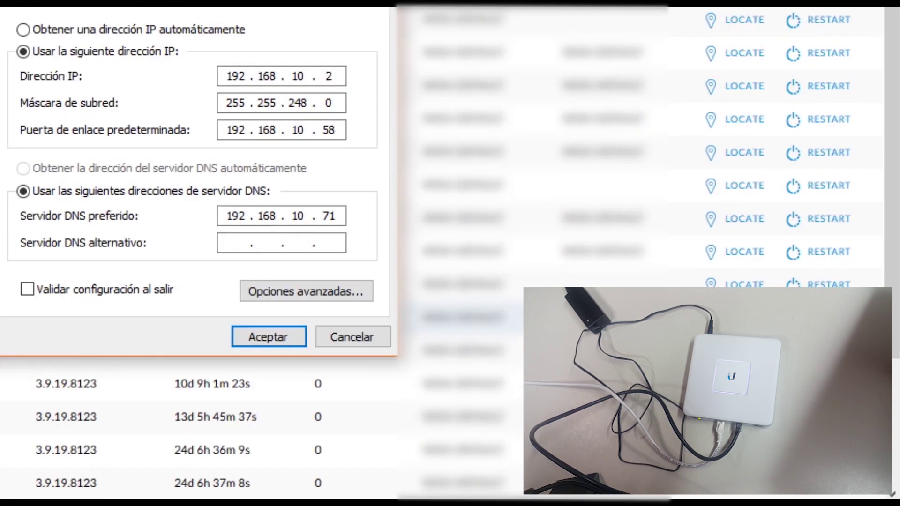
# Open the configuration settings of the adopted Security Gateway in the UniFi controller.
pyautogui.scroll(-1, 450, 462)
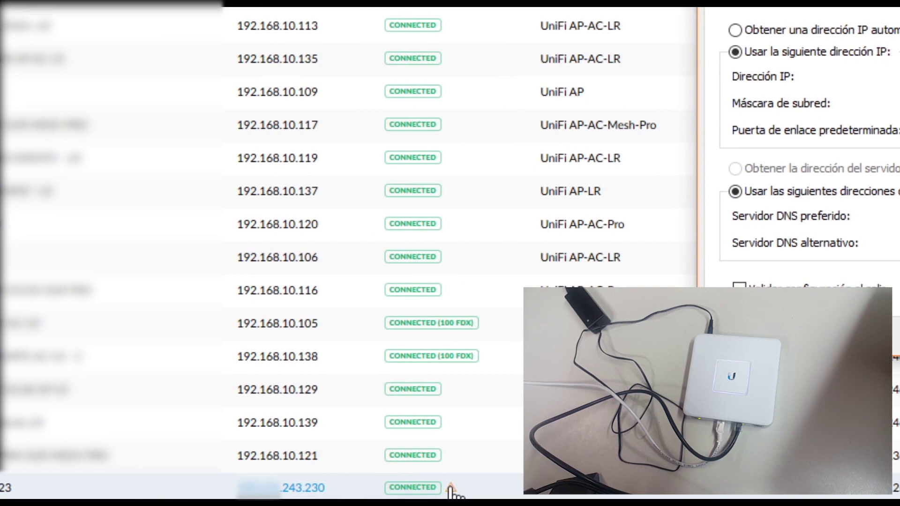
pyautogui.scroll(-1, 450, 490)
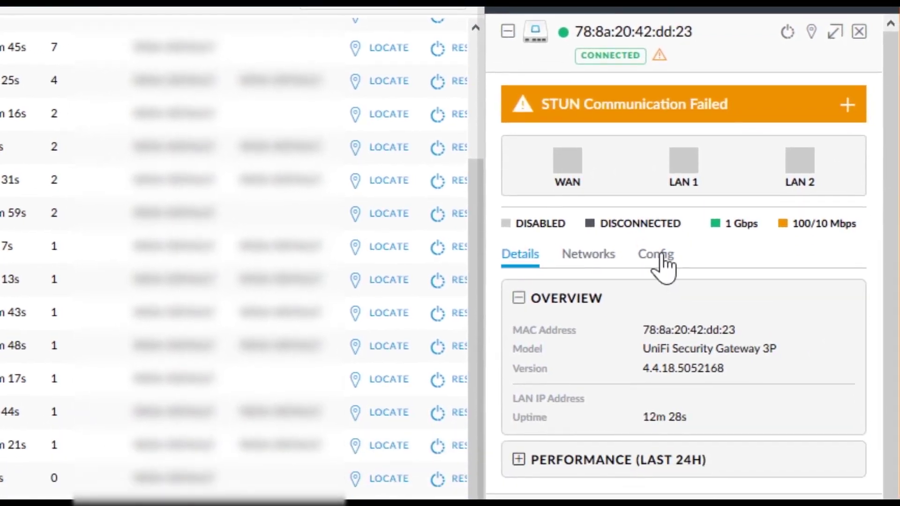
pyautogui.click(676, 340)
pyautogui.scroll(-8, 617, 348)
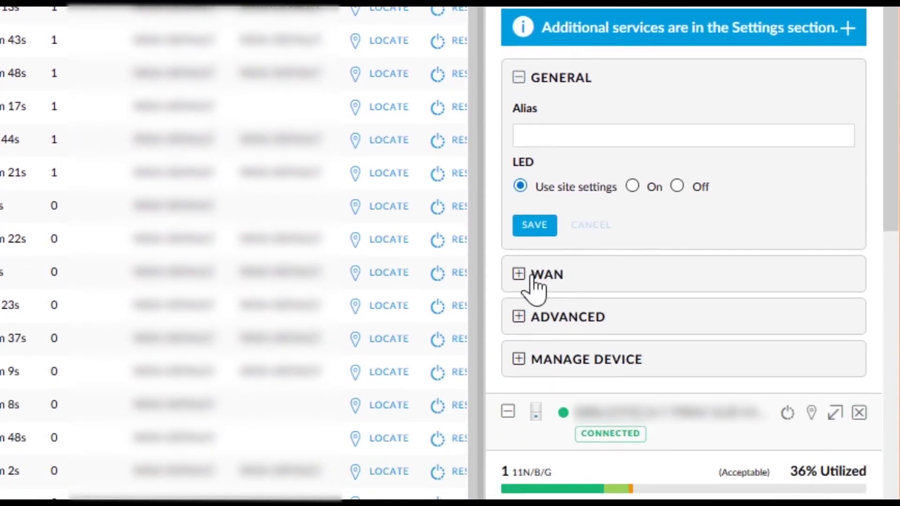
pyautogui.scroll(2, 536, 258)
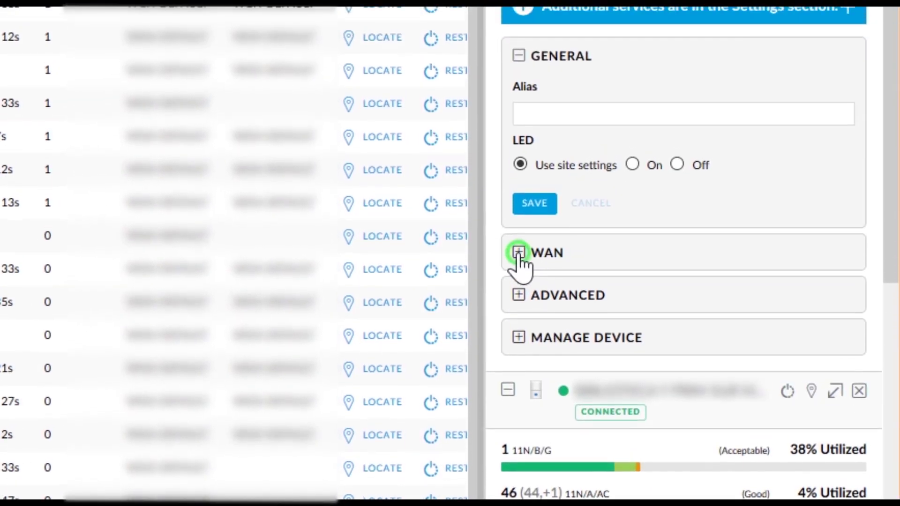
# Configure the gateway's WAN as Static IP with its IP address, subnet mask 255.255.255.248, router and DNS servers, and queue the changes.
pyautogui.click(519, 253)
pyautogui.click(616, 211)
pyautogui.click(621, 263)
pyautogui.click(620, 220)
pyautogui.click(753, 218)
pyautogui.click(728, 261)
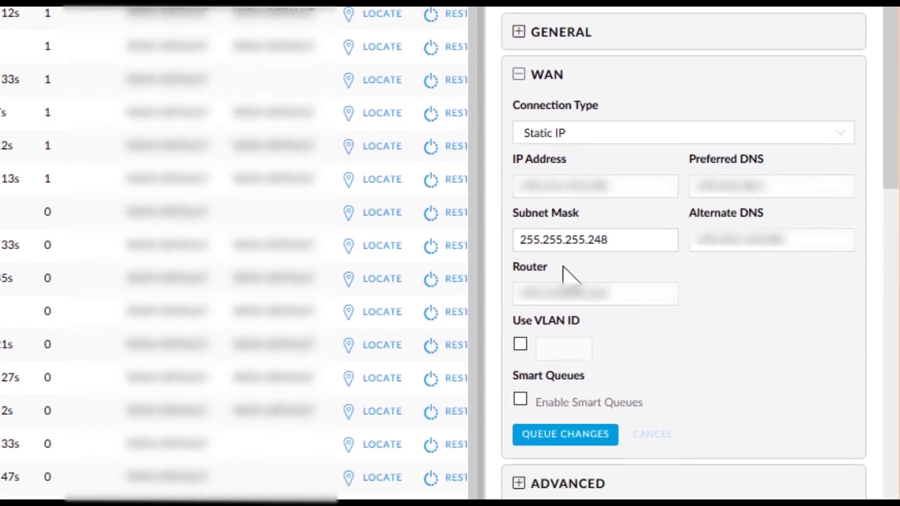
pyautogui.click(622, 297)
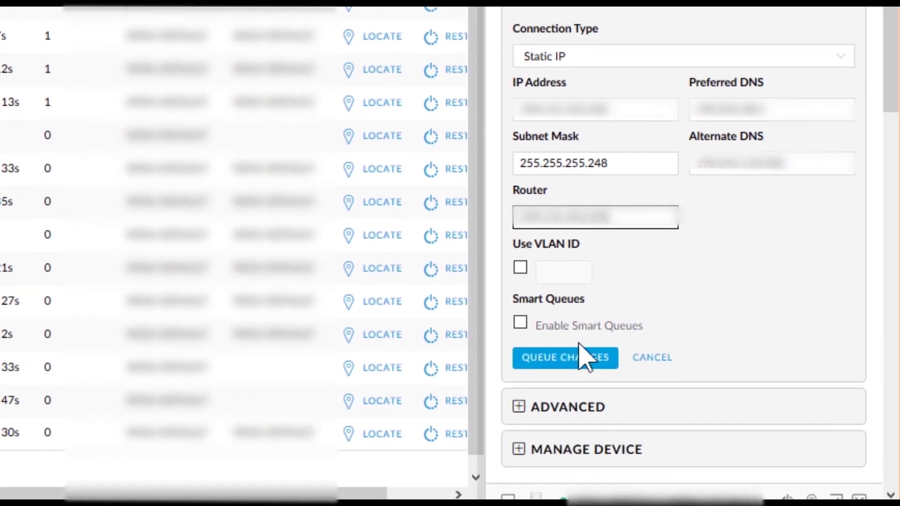
pyautogui.click(590, 415)
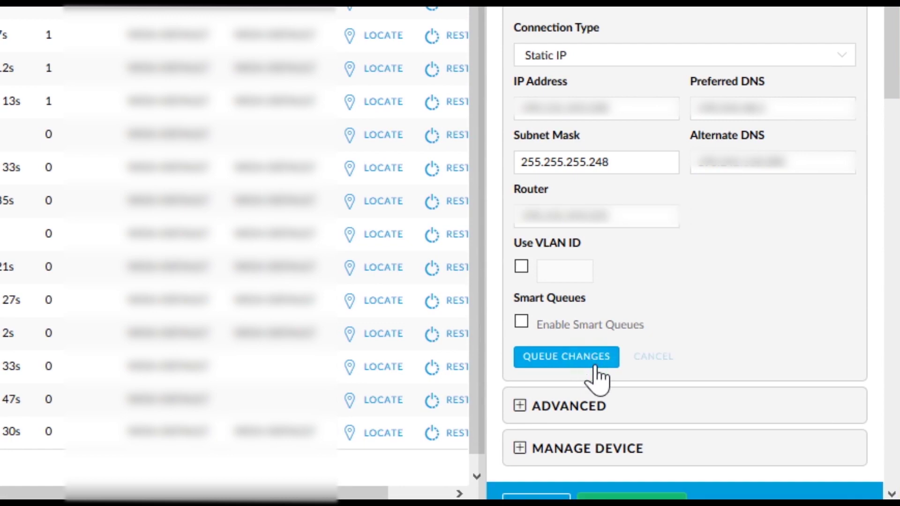
pyautogui.scroll(-4, 600, 380)
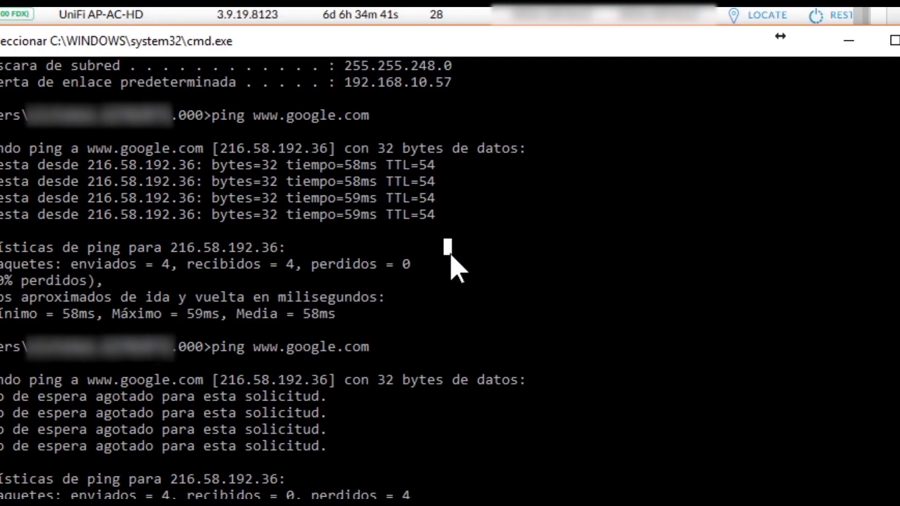
pyautogui.press('Up')
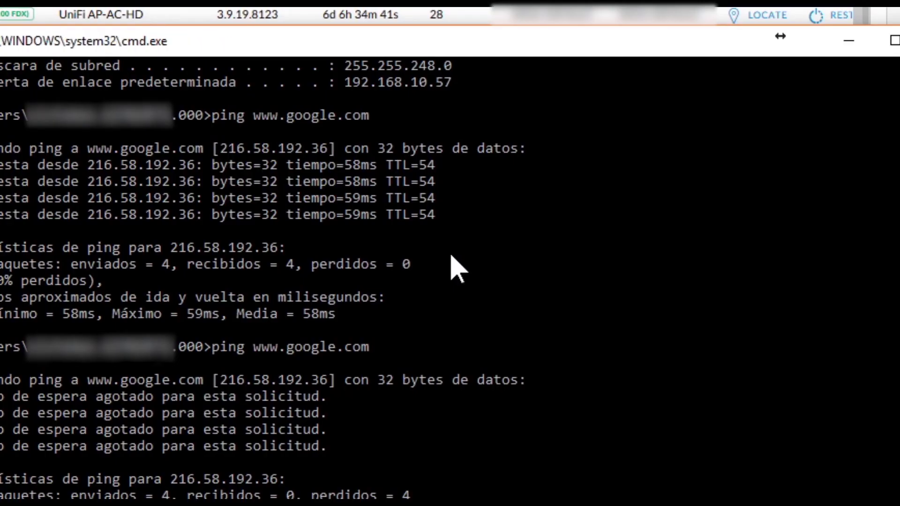
pyautogui.press('Return')
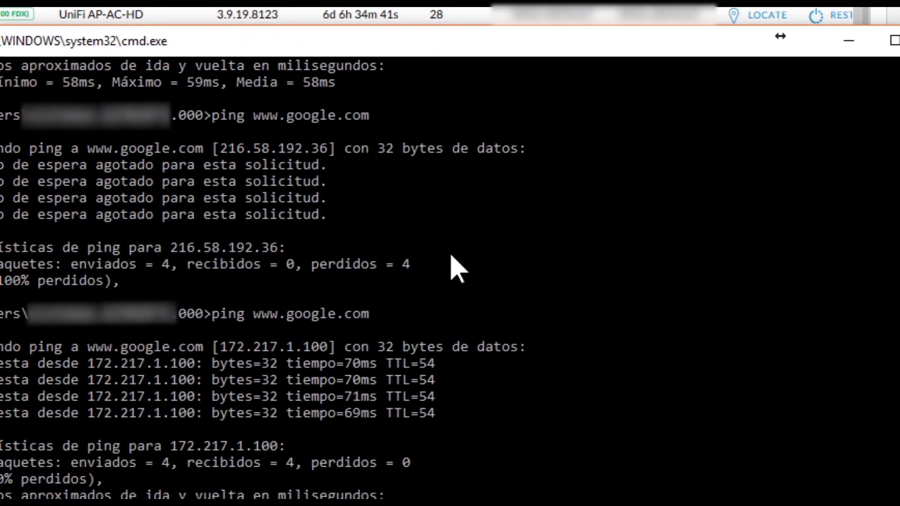
pyautogui.press('Up')
pyautogui.press('Return')
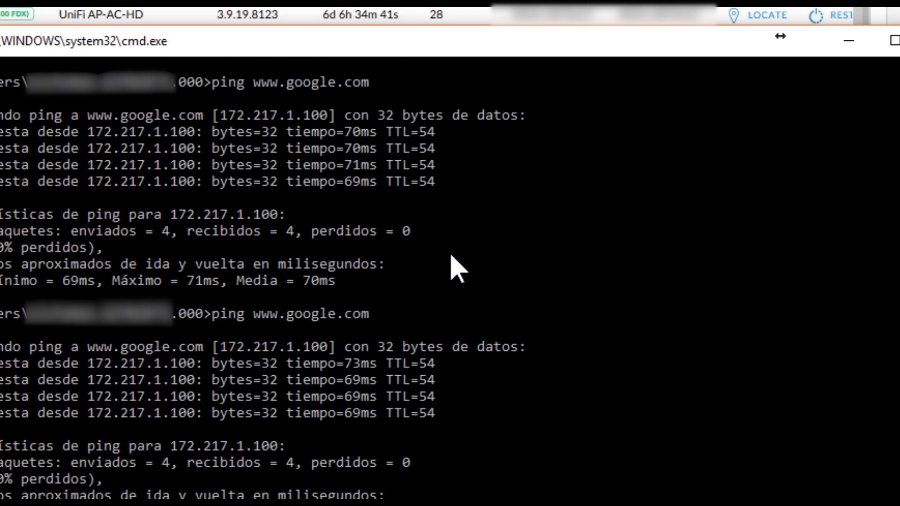
pyautogui.write('ipconfig')
pyautogui.press('Return')
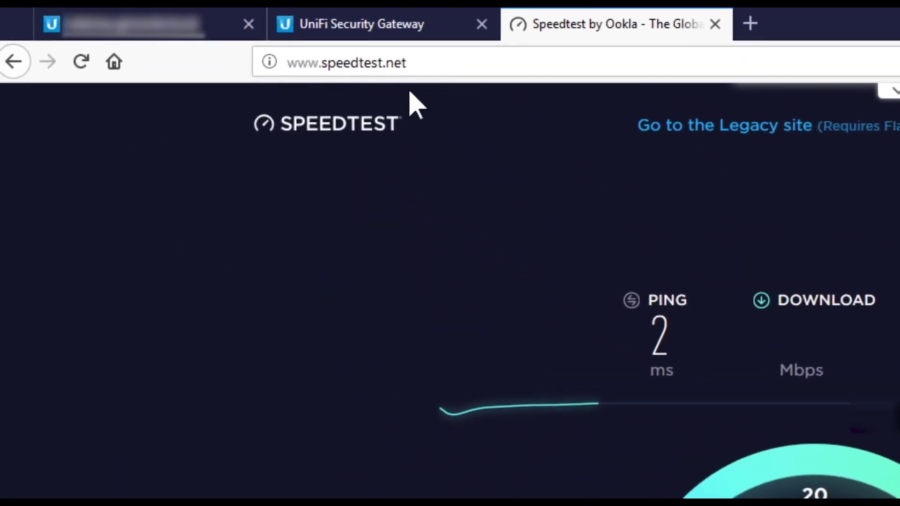
# Examine the UniFi controller's dashboard and the site's static routes and firewall rules.
pyautogui.click(157, 28)
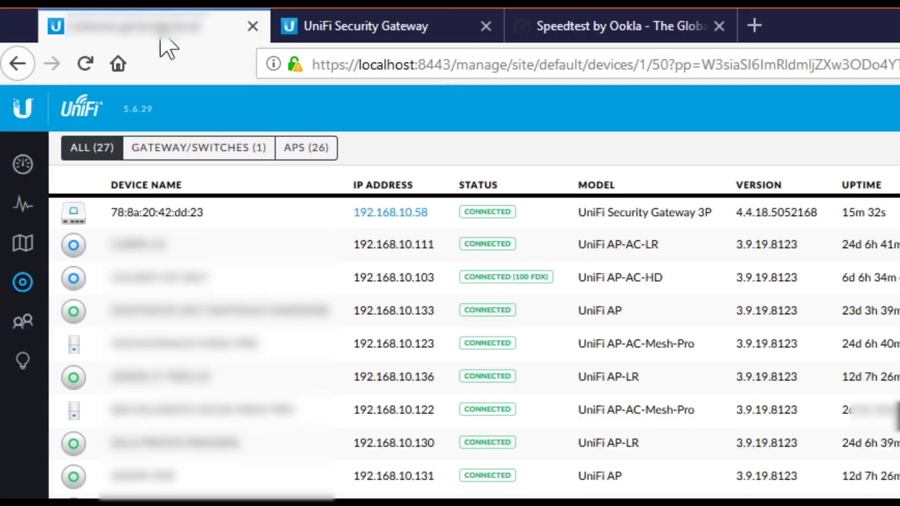
pyautogui.click(18, 166)
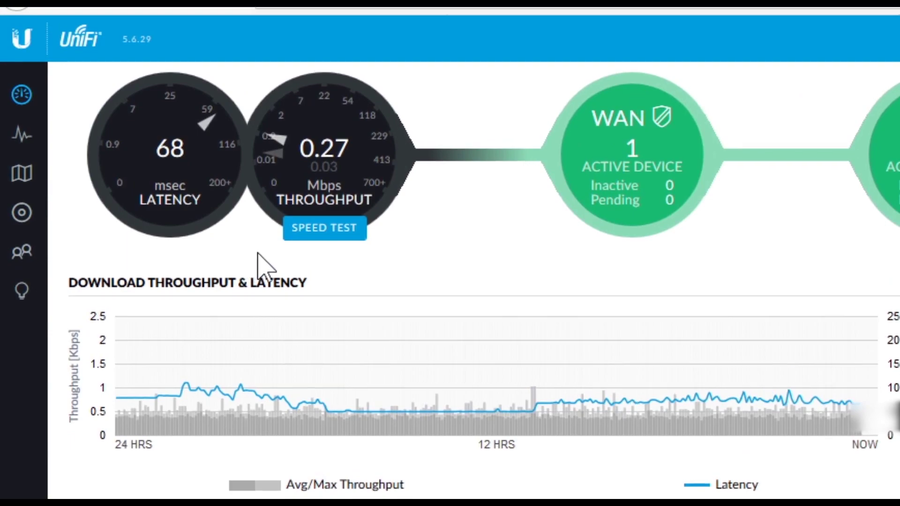
pyautogui.click(20, 445)
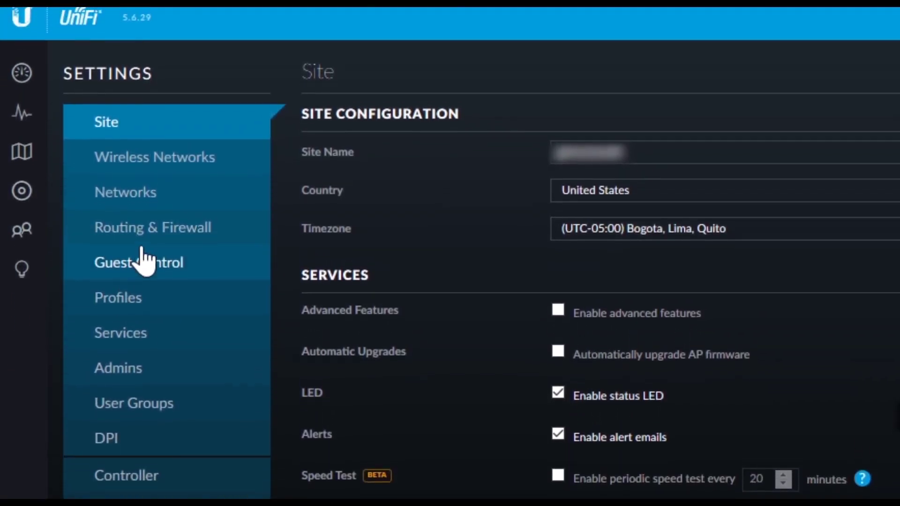
pyautogui.click(177, 264)
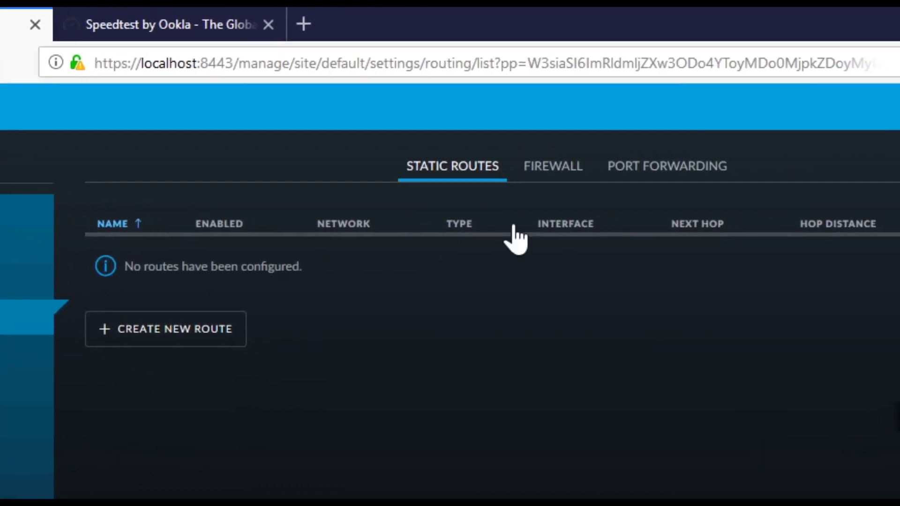
pyautogui.click(795, 104)
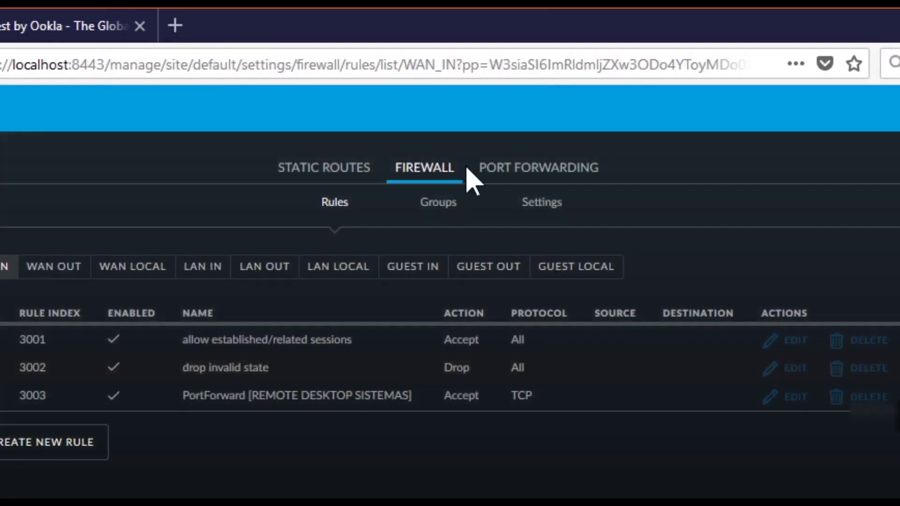
# Enable logging on the REMOTE DESKTOP SISTEMAS port forwarding rule and save it.
pyautogui.click(514, 170)
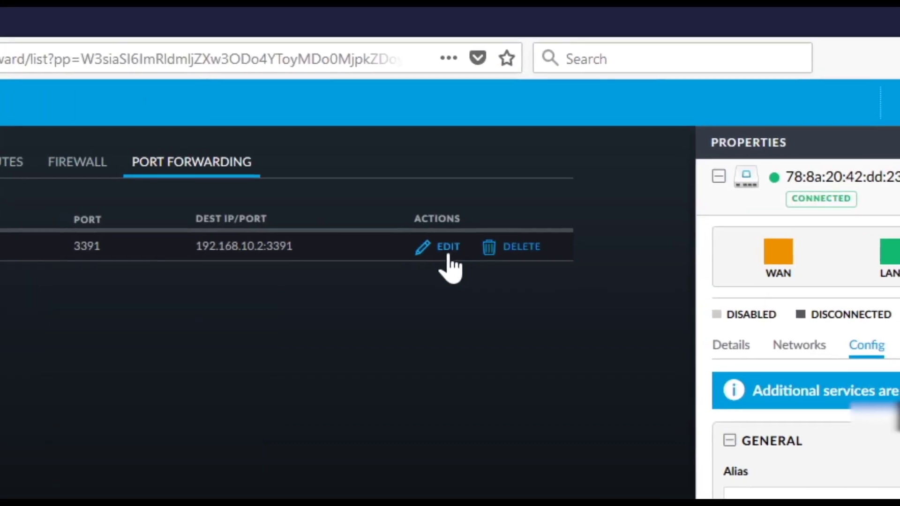
pyautogui.click(443, 247)
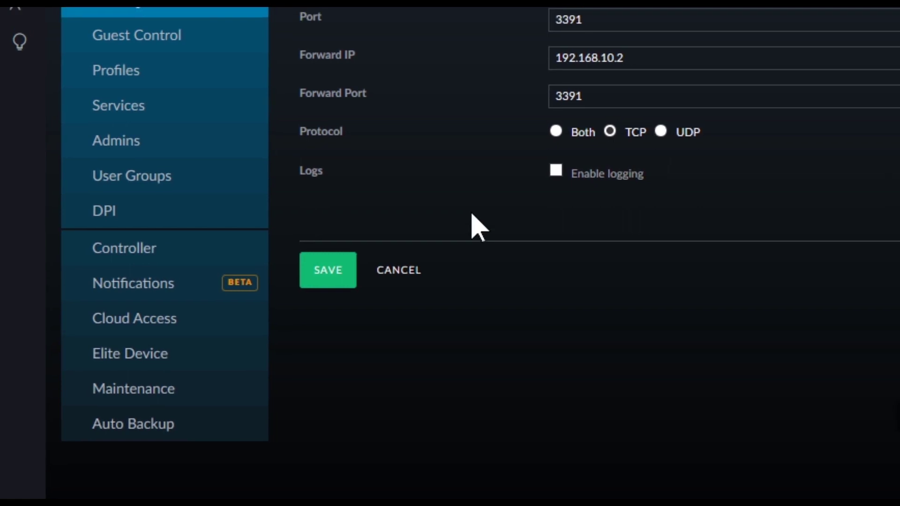
pyautogui.click(556, 171)
pyautogui.click(330, 276)
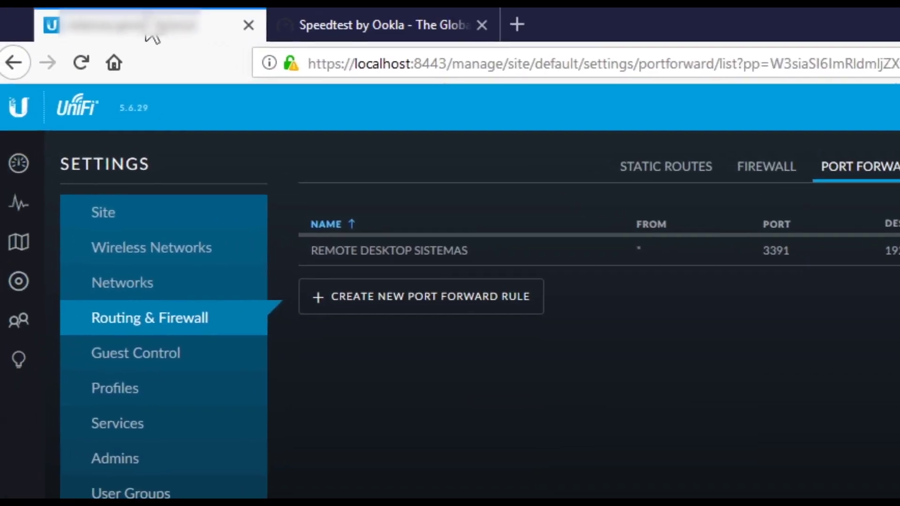
# Return to the controller's device list, and ping the gateway at 192.168.10.58 from the Command Prompt.
pyautogui.click(23, 286)
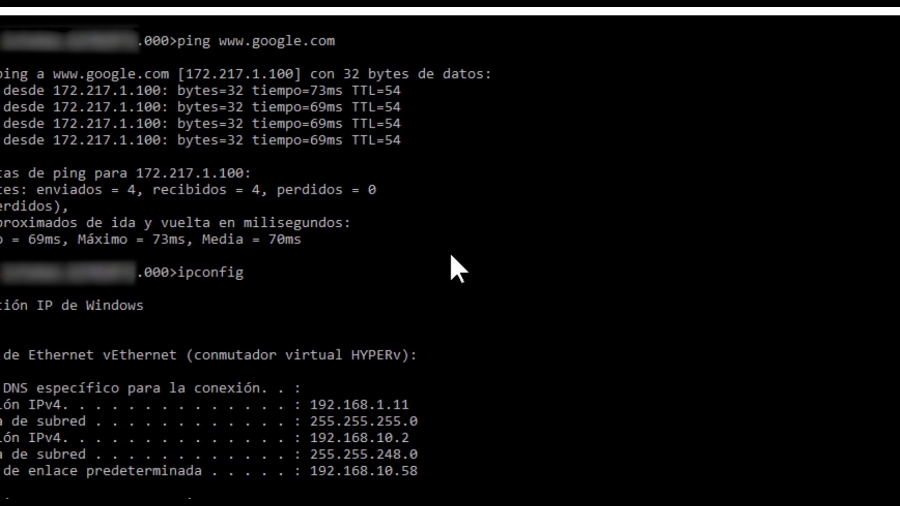
pyautogui.press('Return')
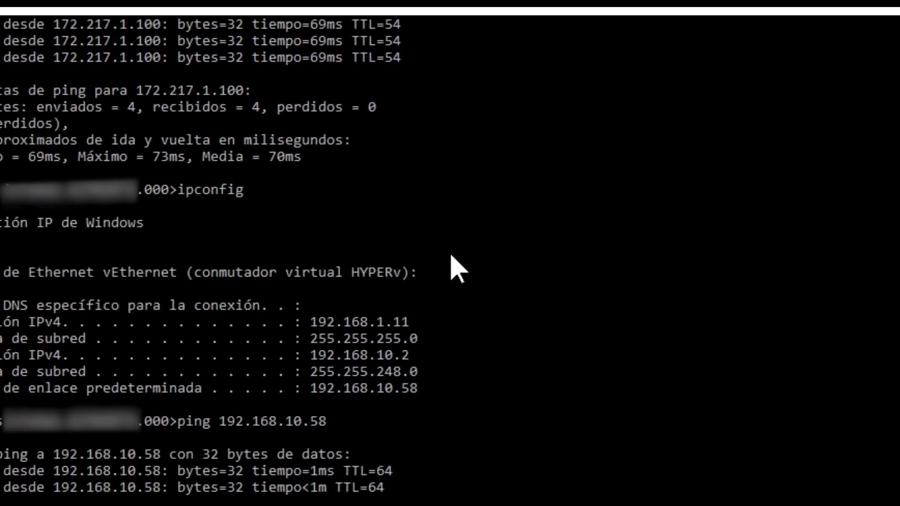
pyautogui.hotkey('ctrl', 'c')
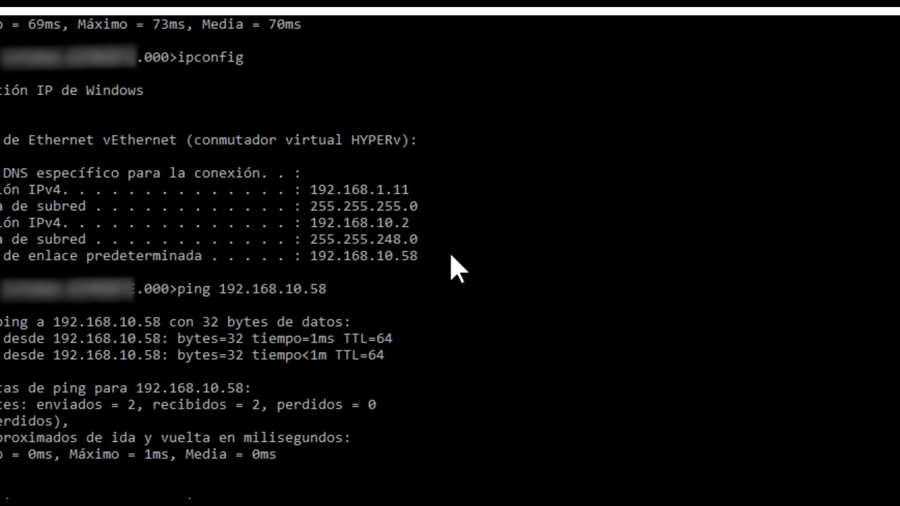